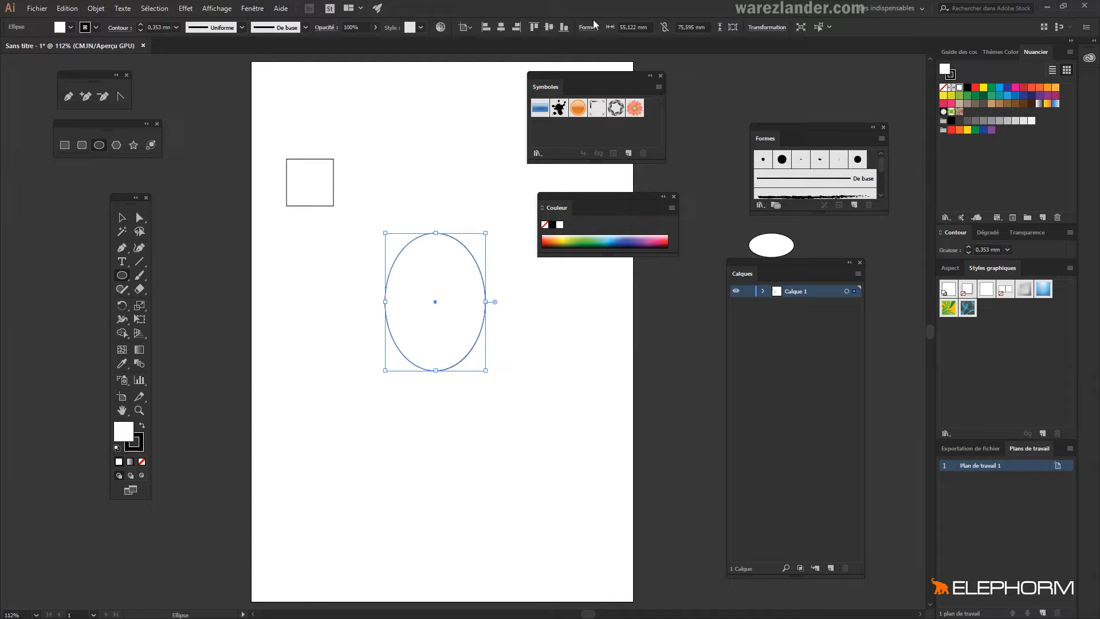
Step: Reset the Les indispensables workspace to its default panel layout
left_click(924, 8)
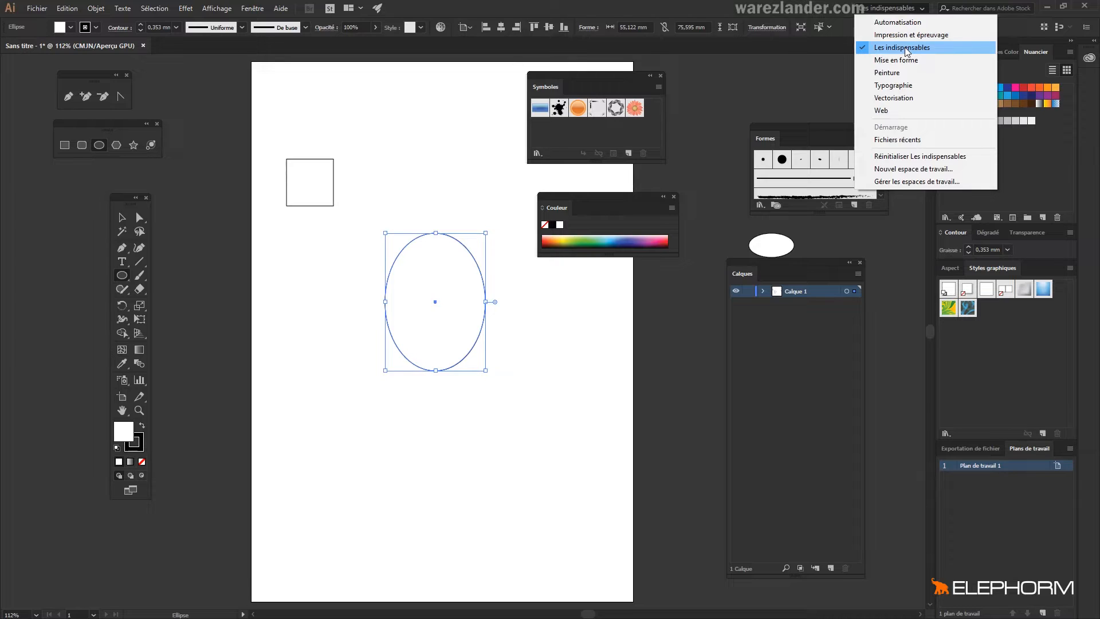
left_click(908, 158)
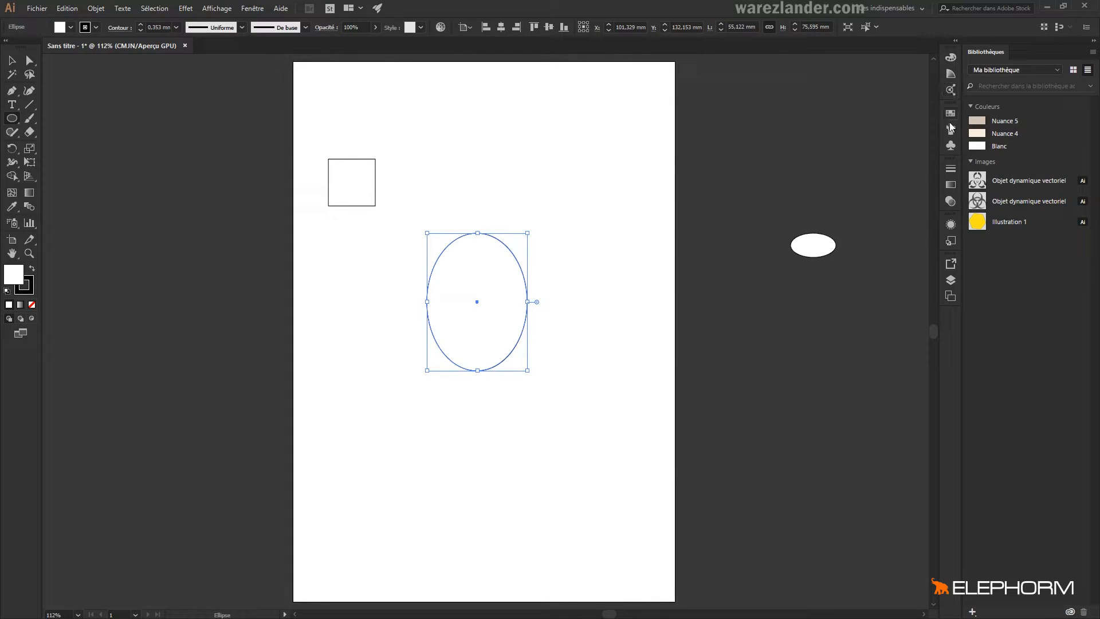
Step: Examine the collapsed Couleur, Guide des couleurs, Thèmes Color, Nuancier, Formes and Symboles panels one after another
left_click(951, 59)
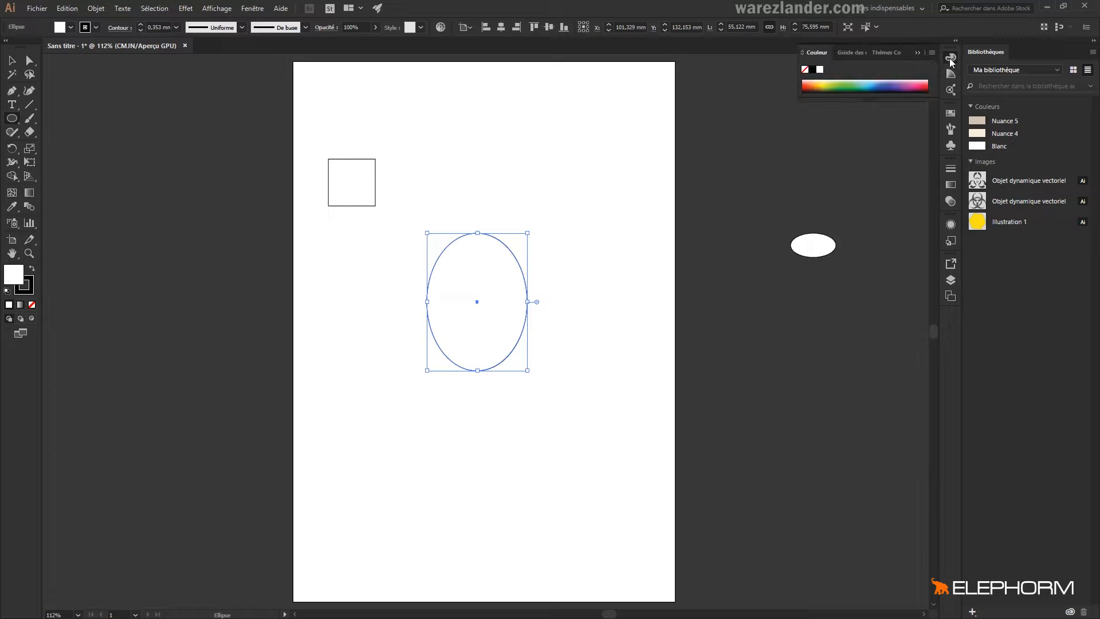
left_click(951, 74)
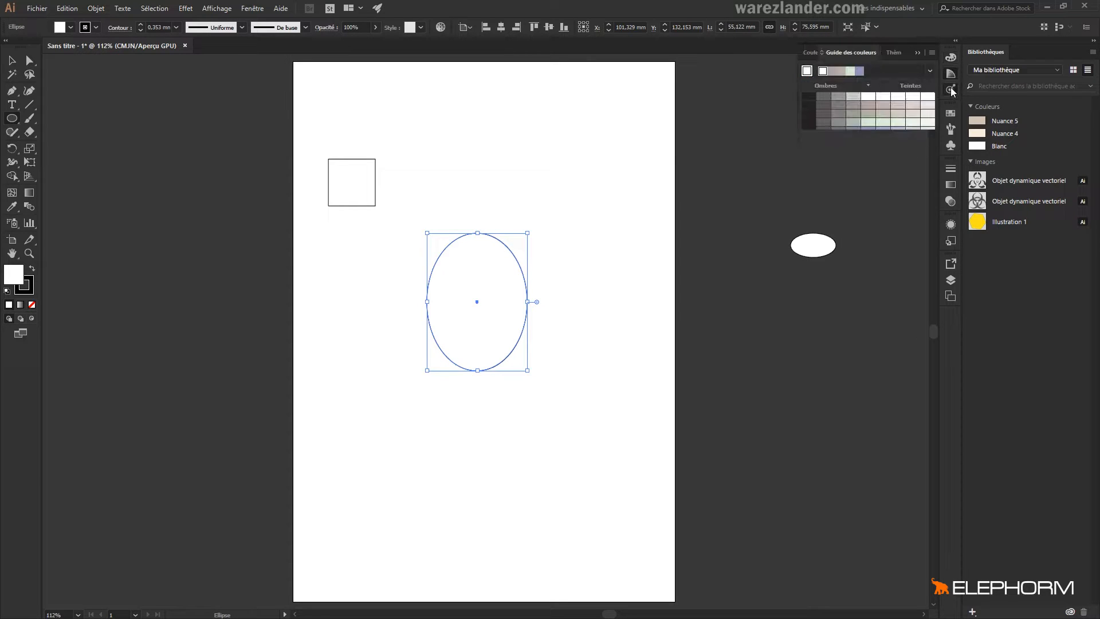
left_click(950, 90)
left_click(951, 113)
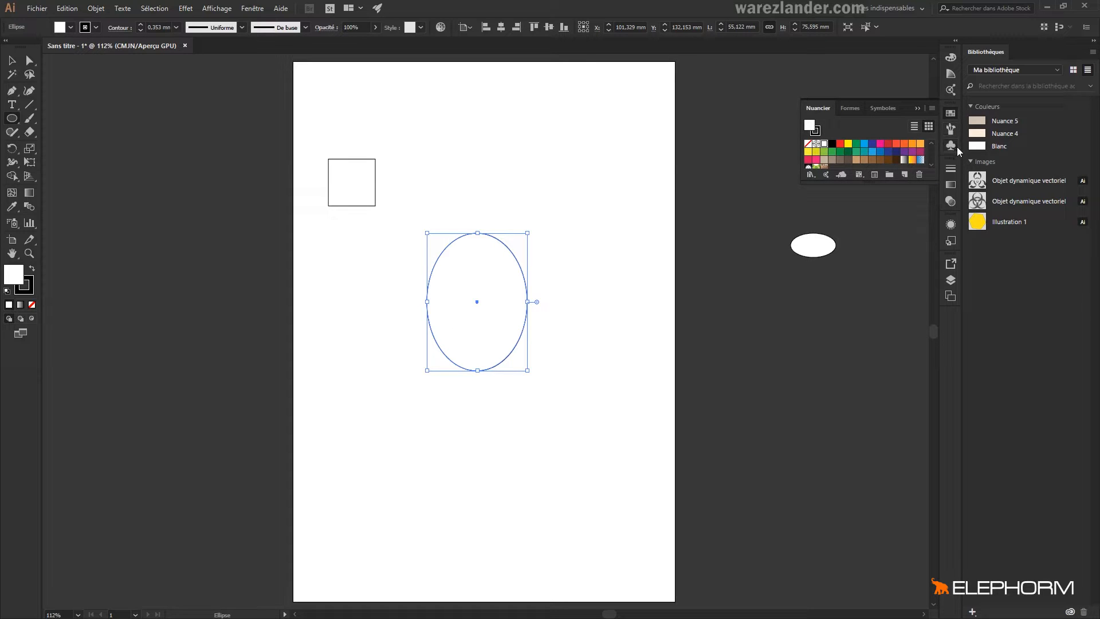
left_click(950, 129)
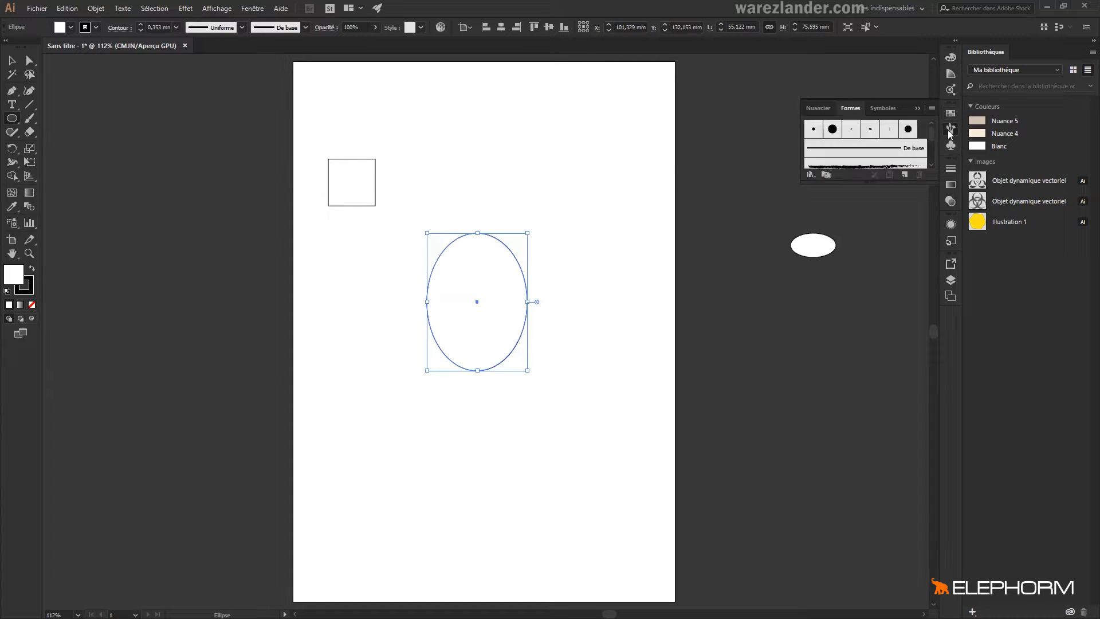
scroll(923, 142, "down", 2)
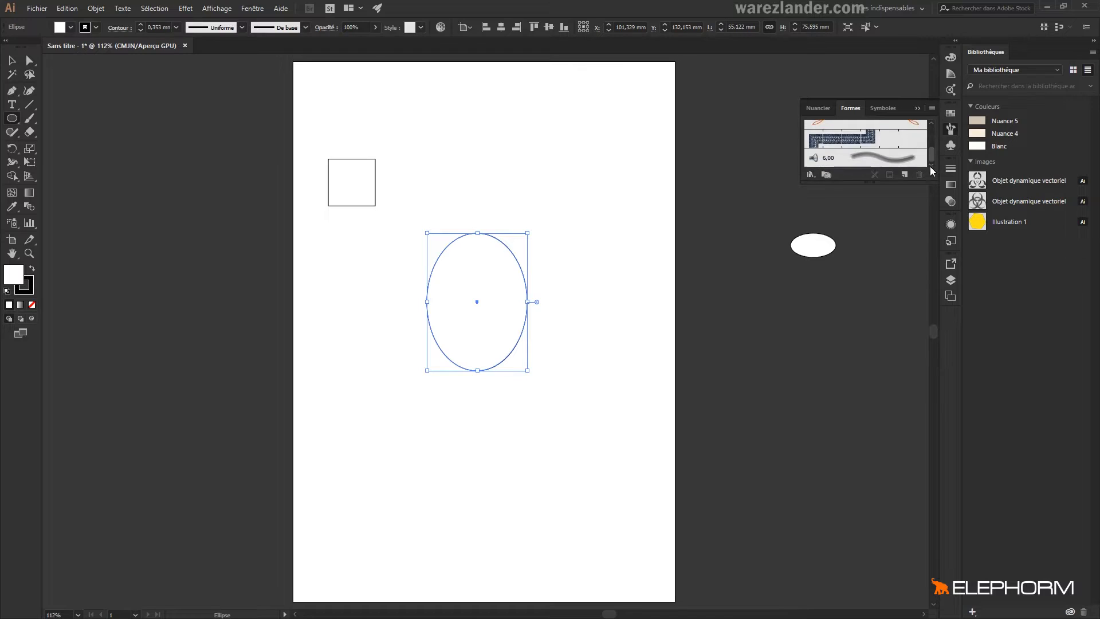
scroll(924, 142, "up", 2)
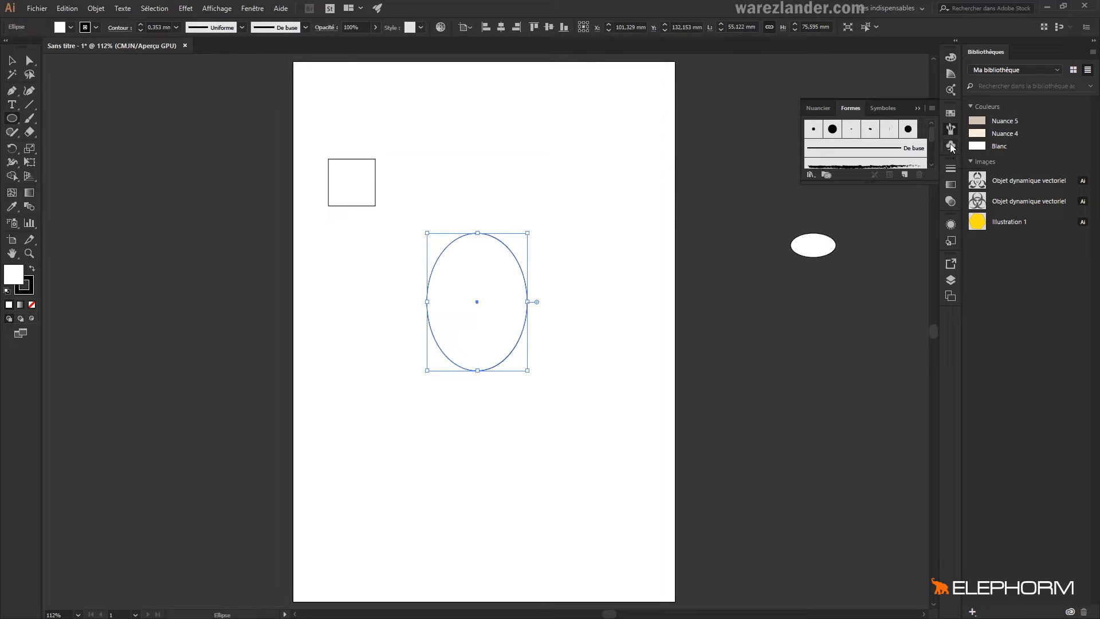
left_click(950, 145)
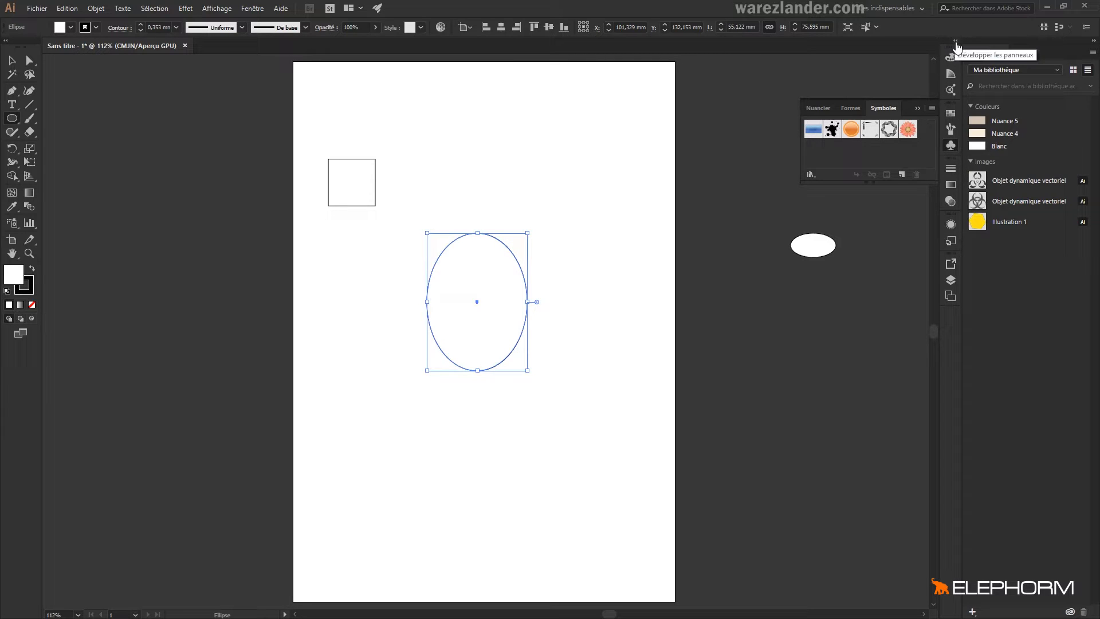
Step: Expand the collapsed panel dock and bring the Exportation de fichier and Nuancier panels to the front of their groups
left_click(956, 46)
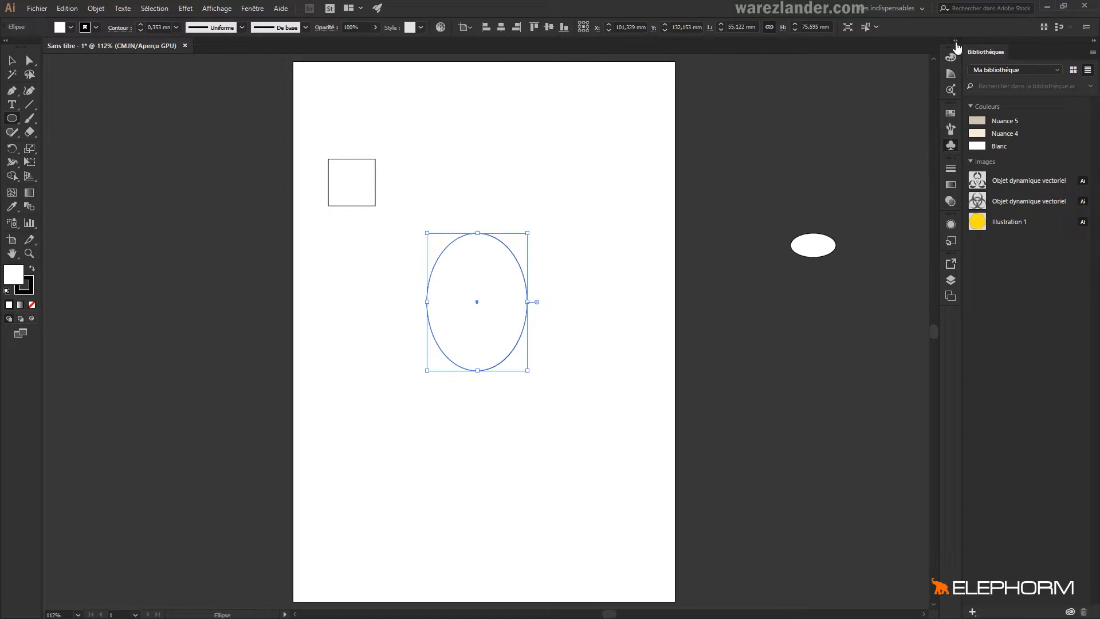
left_click(956, 43)
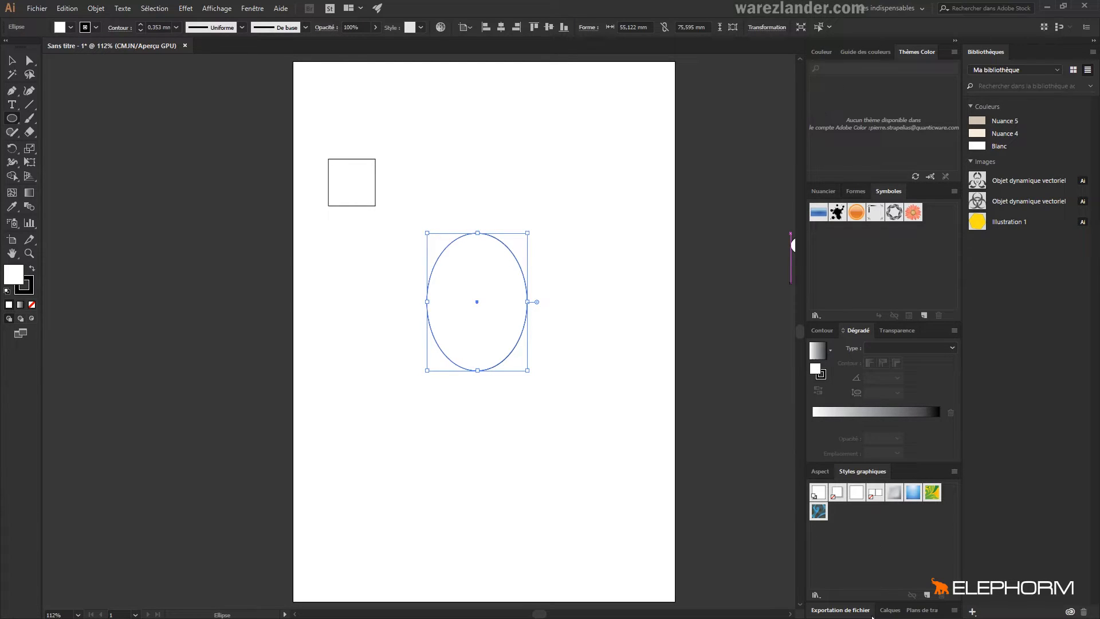
left_click(844, 610)
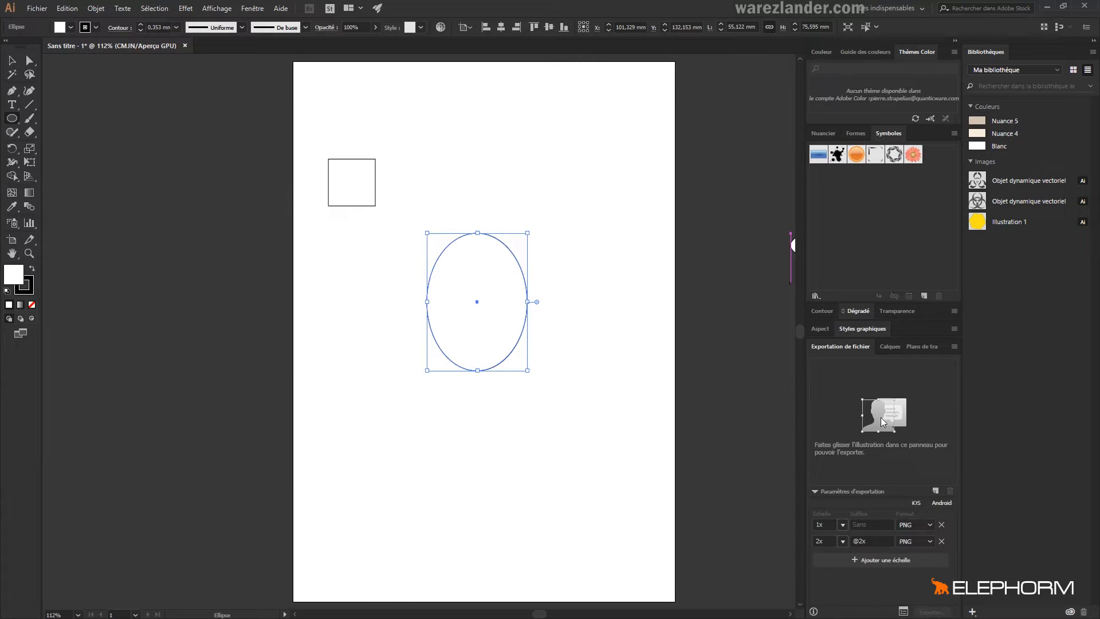
left_click(887, 347)
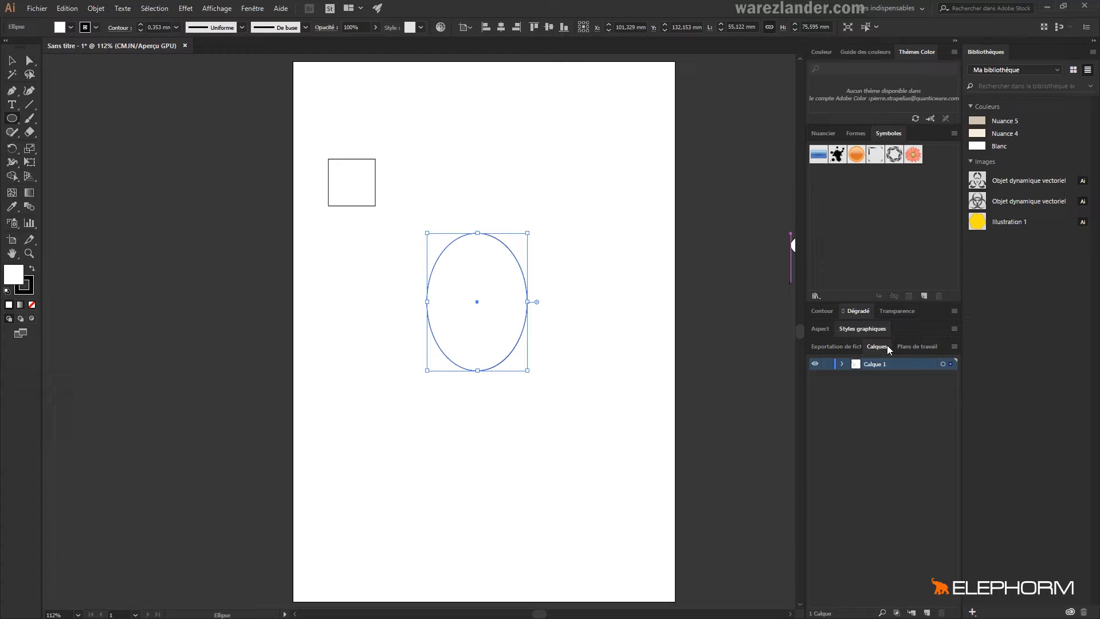
left_click(917, 347)
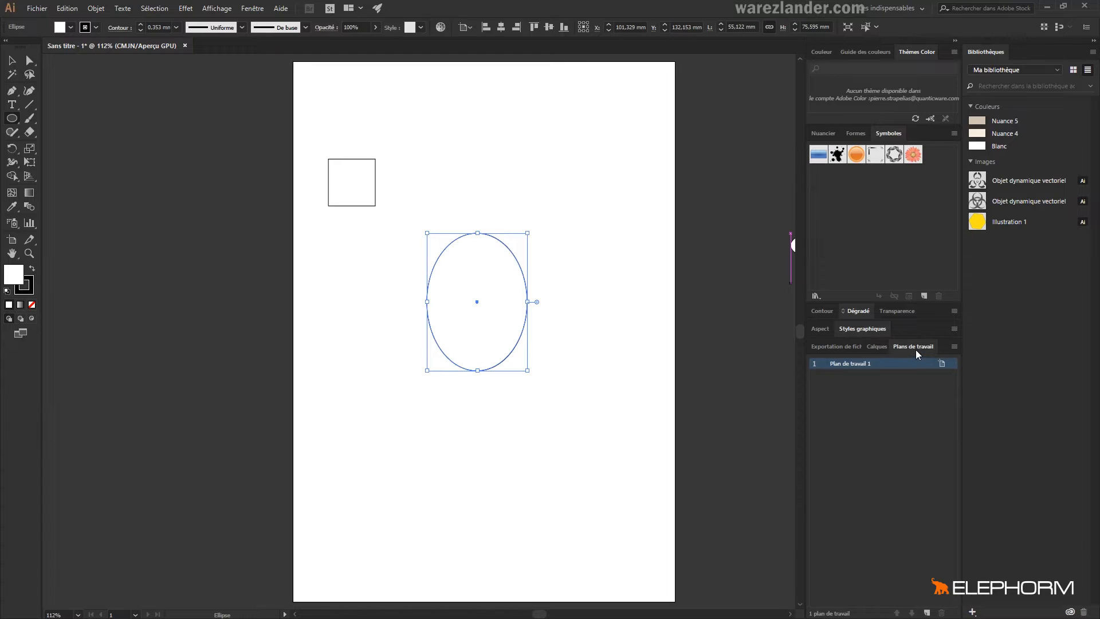
left_click(877, 347)
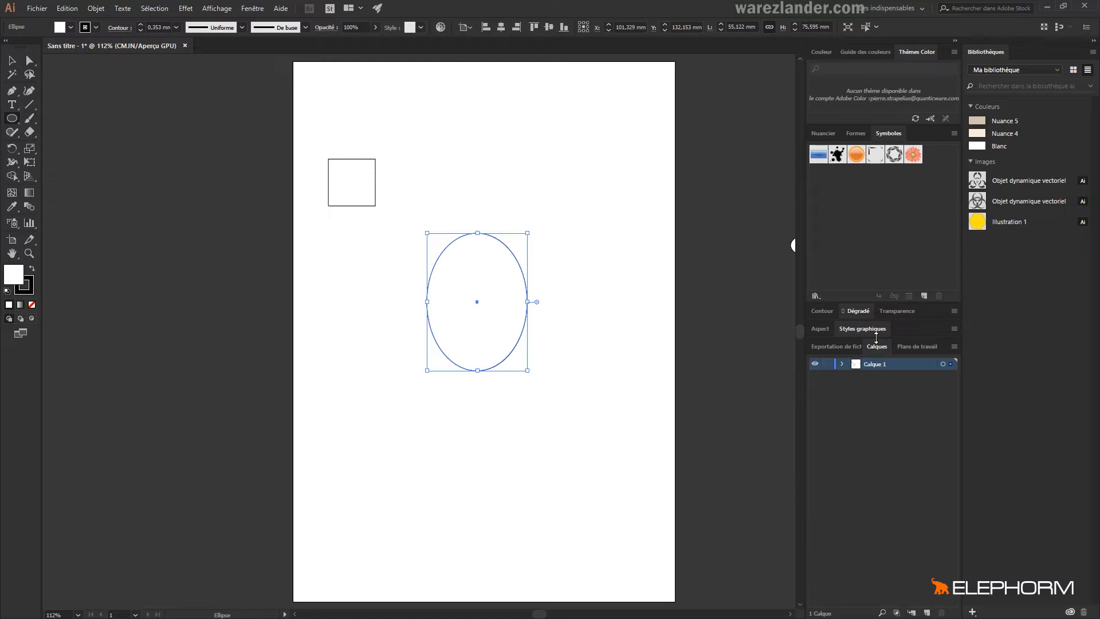
left_click(841, 347)
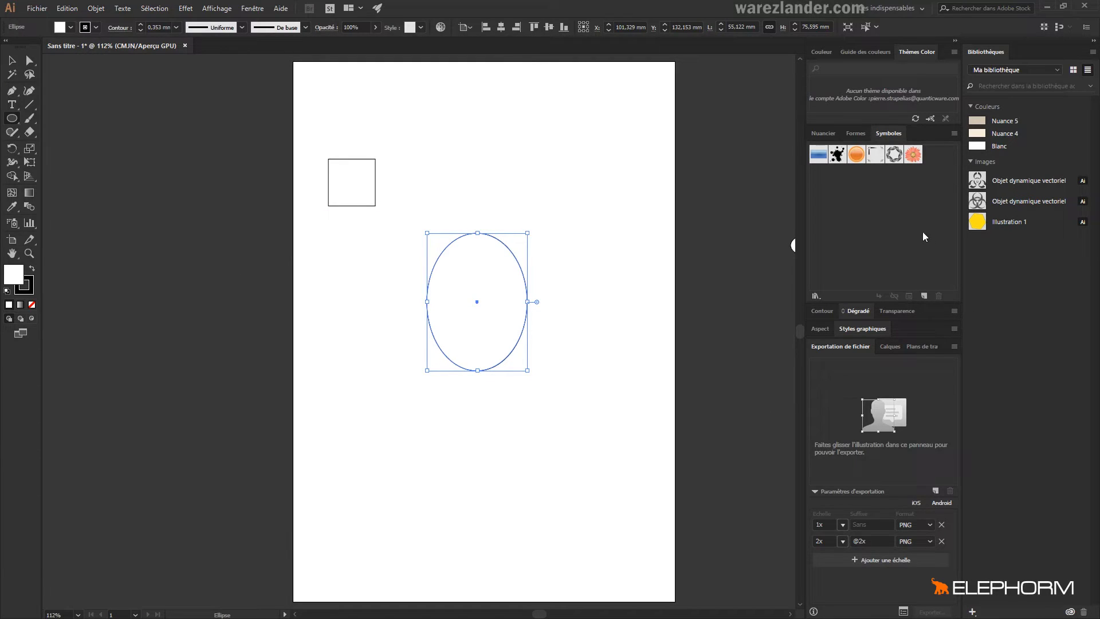
left_click(823, 133)
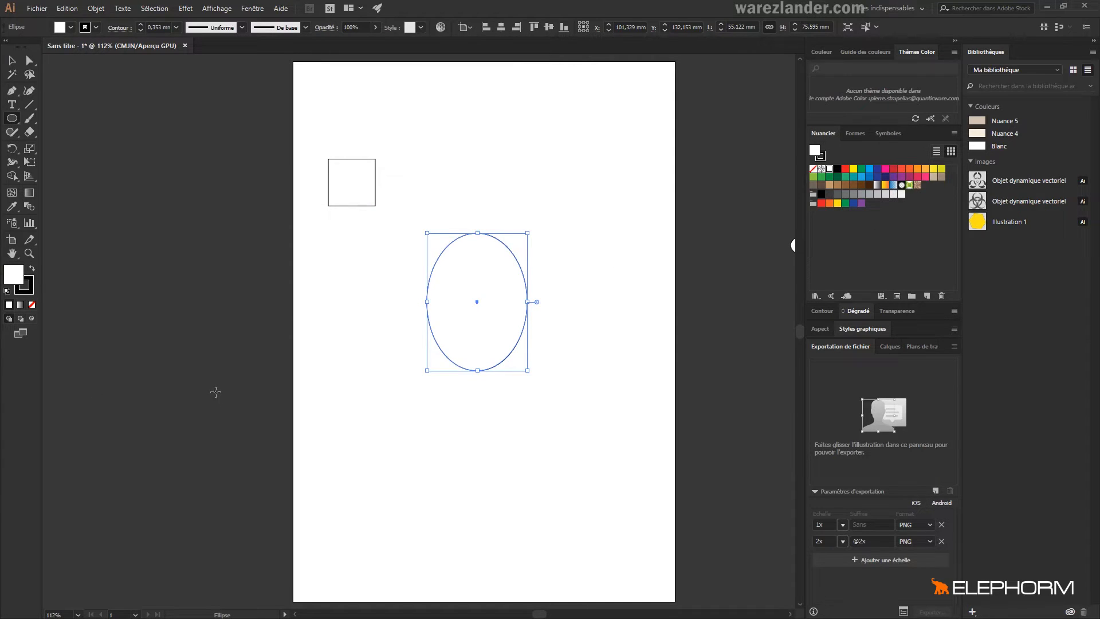
Step: Draw a five-pointed star about 53 mm wide outward from the centre of the ellipse
left_click_drag(12, 118, 35, 172)
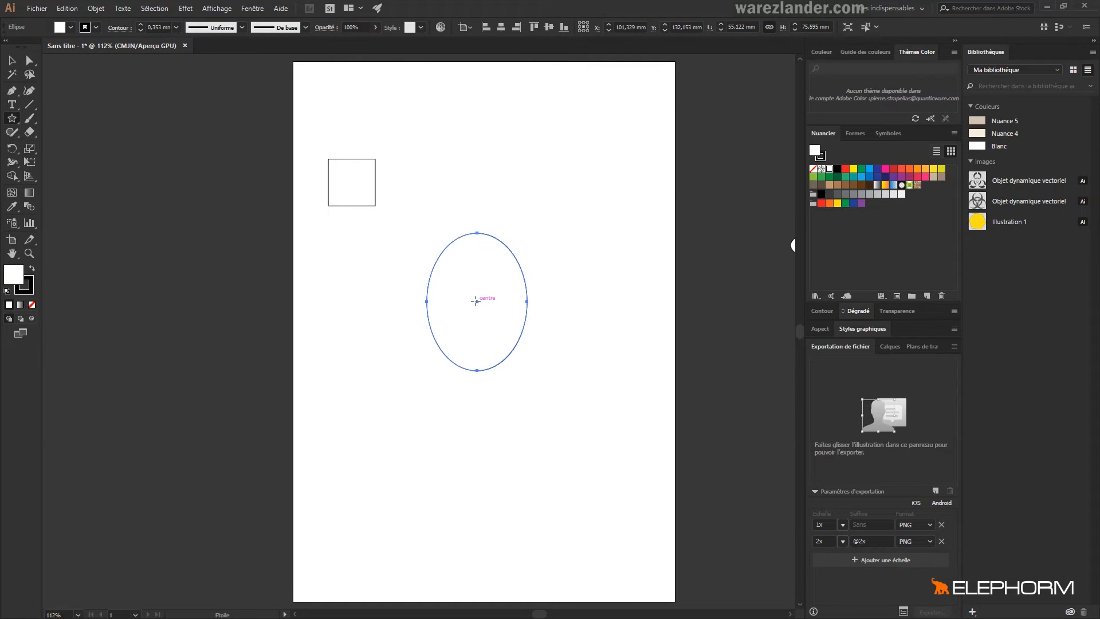
left_click_drag(475, 301, 506, 342)
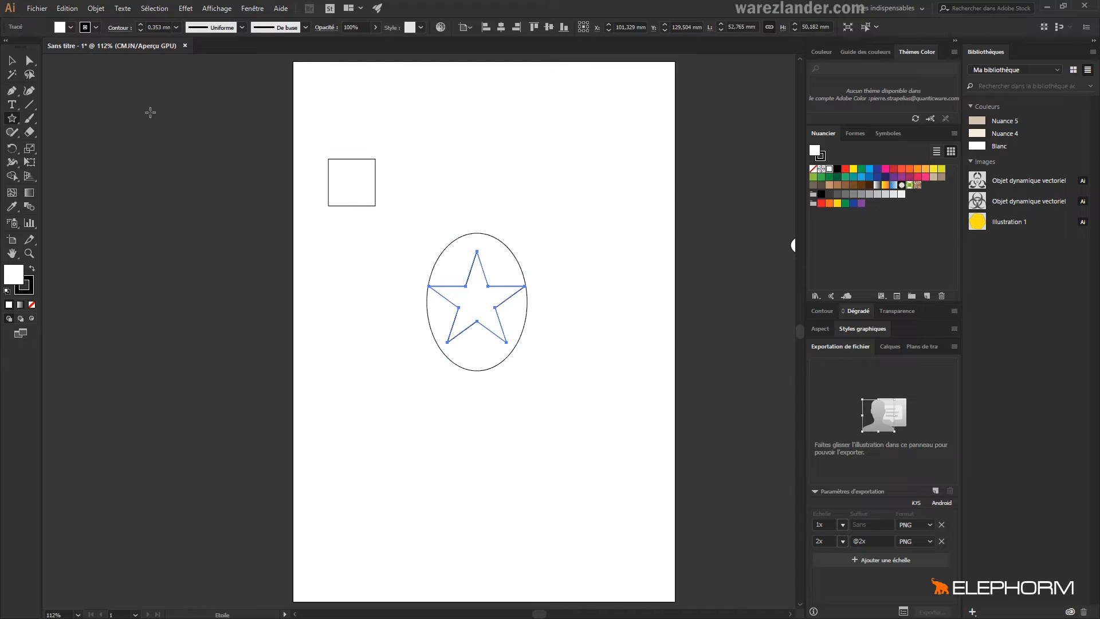
Step: Select the ellipse and the star and add them as one asset to the Exportation de fichier panel
left_click(11, 60)
left_click_drag(406, 240, 547, 380)
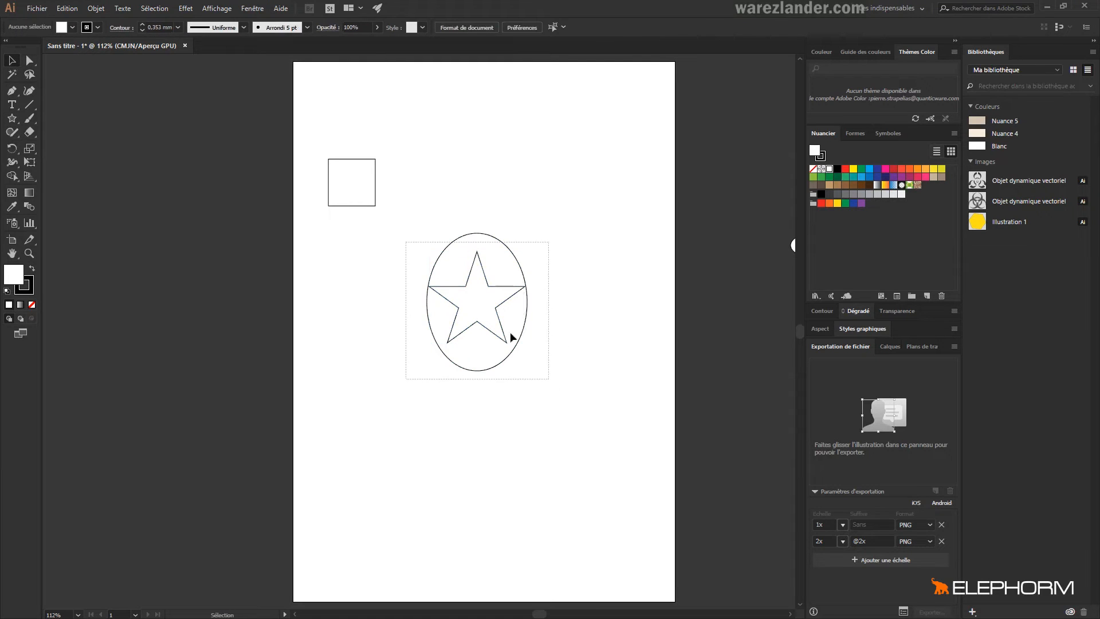
left_click_drag(480, 324, 902, 421)
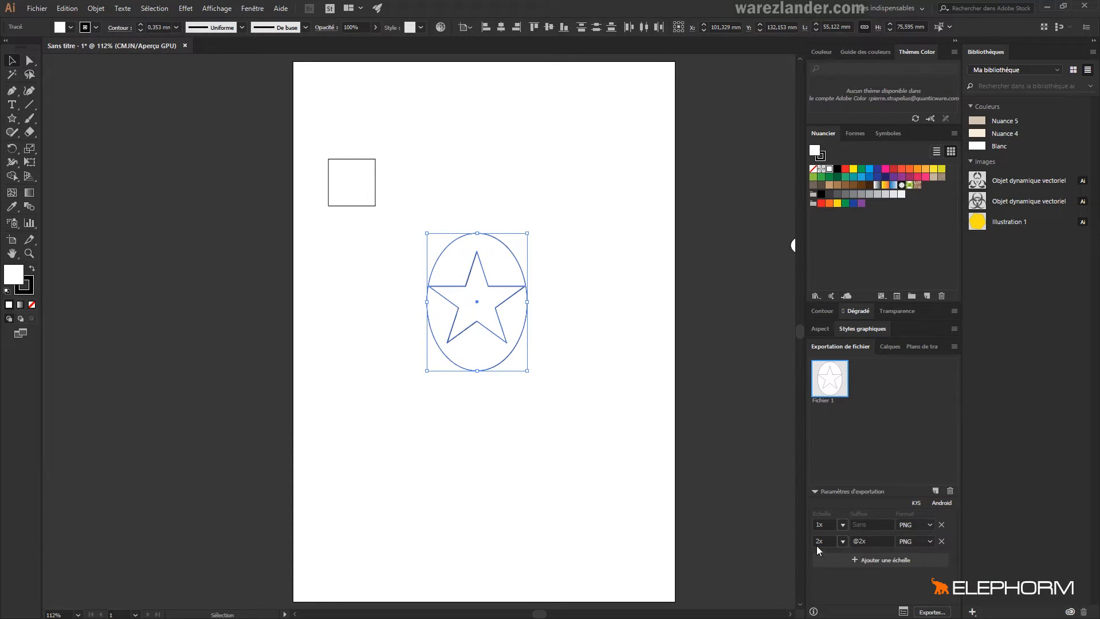
Step: Export the asset as PNG at 1x and 2x to the Creative Cloud Files folder, replacing the existing files
left_click(841, 541)
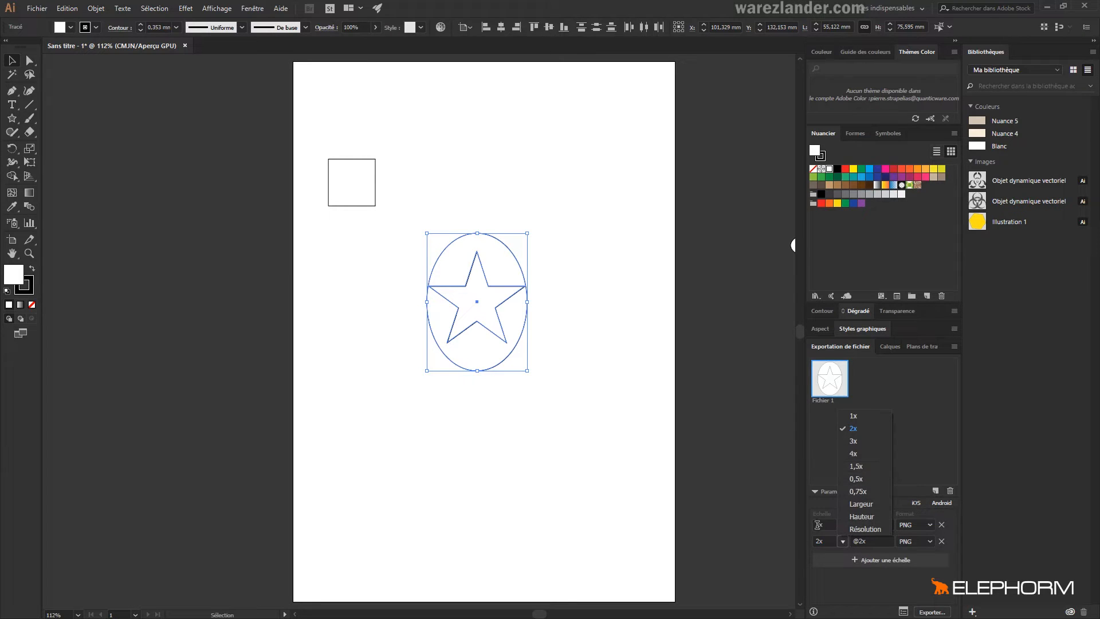
left_click(823, 525)
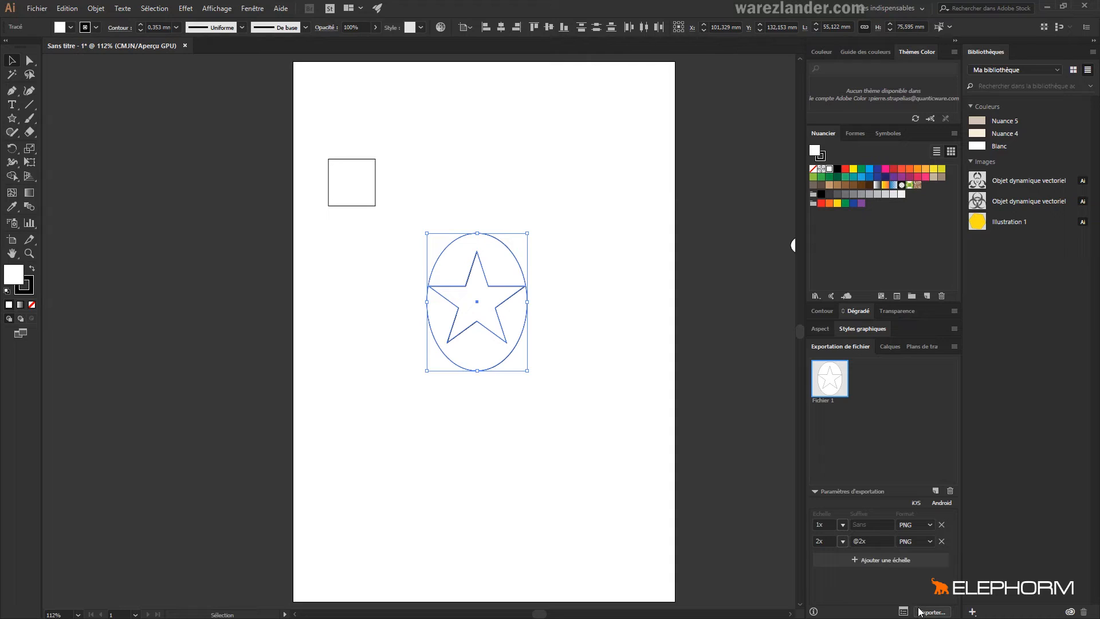
left_click(931, 612)
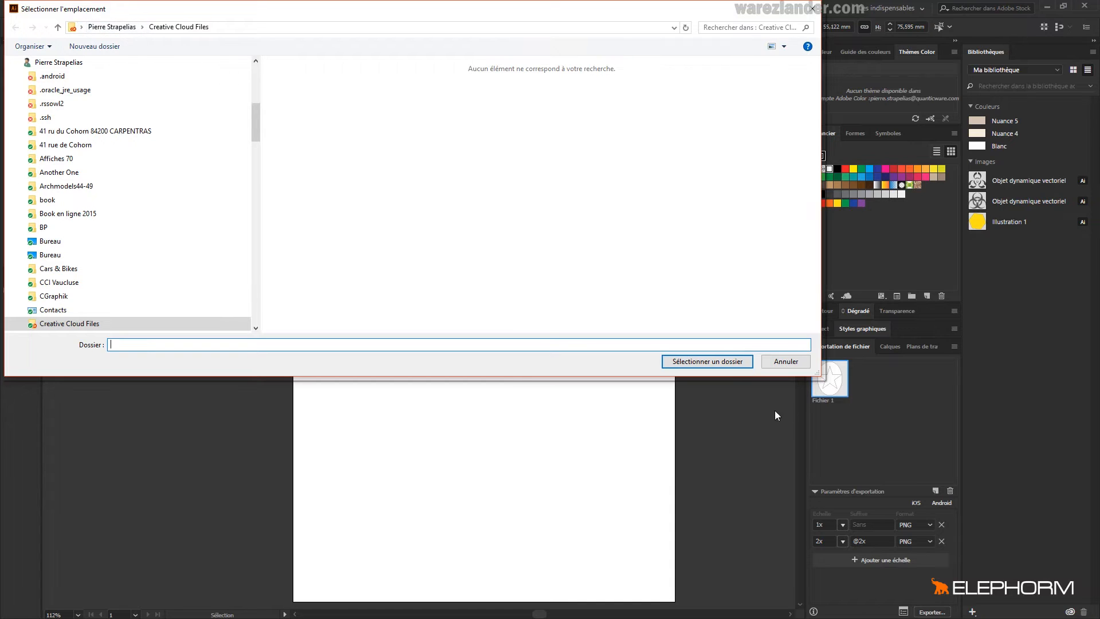
key("Return")
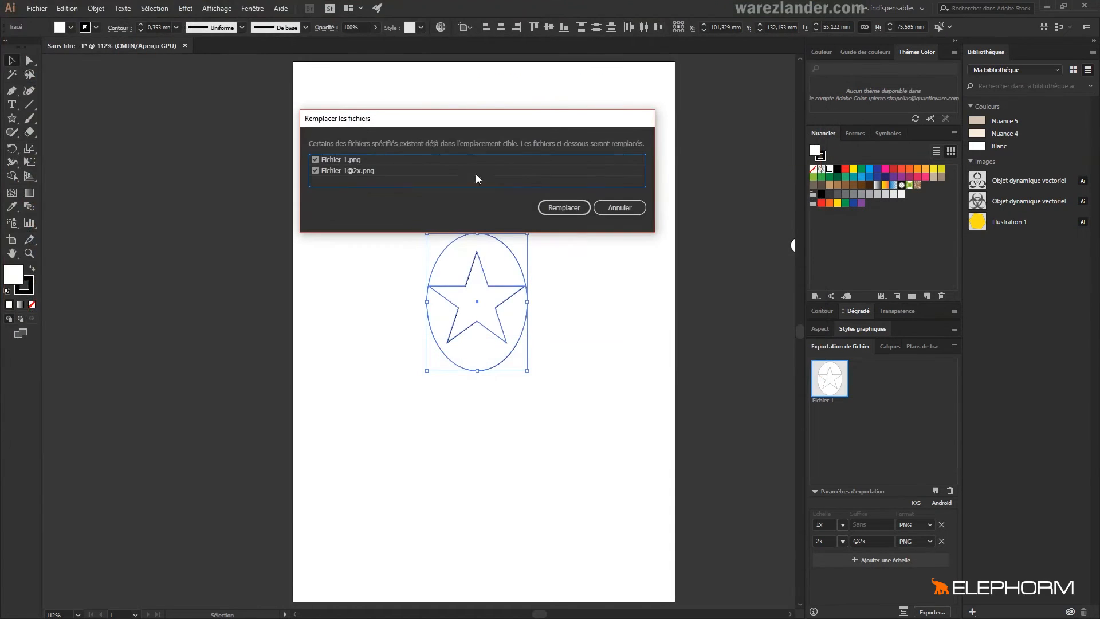
left_click(562, 210)
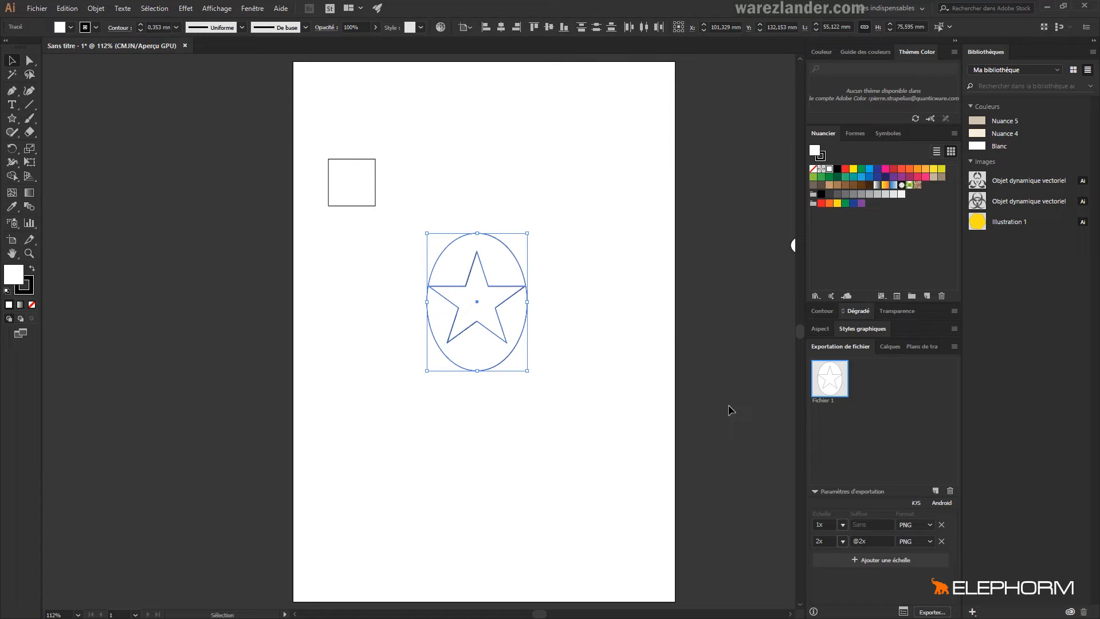
Step: Bring the Plans de travail panel to the front of its panel group
left_click(895, 347)
left_click(912, 346)
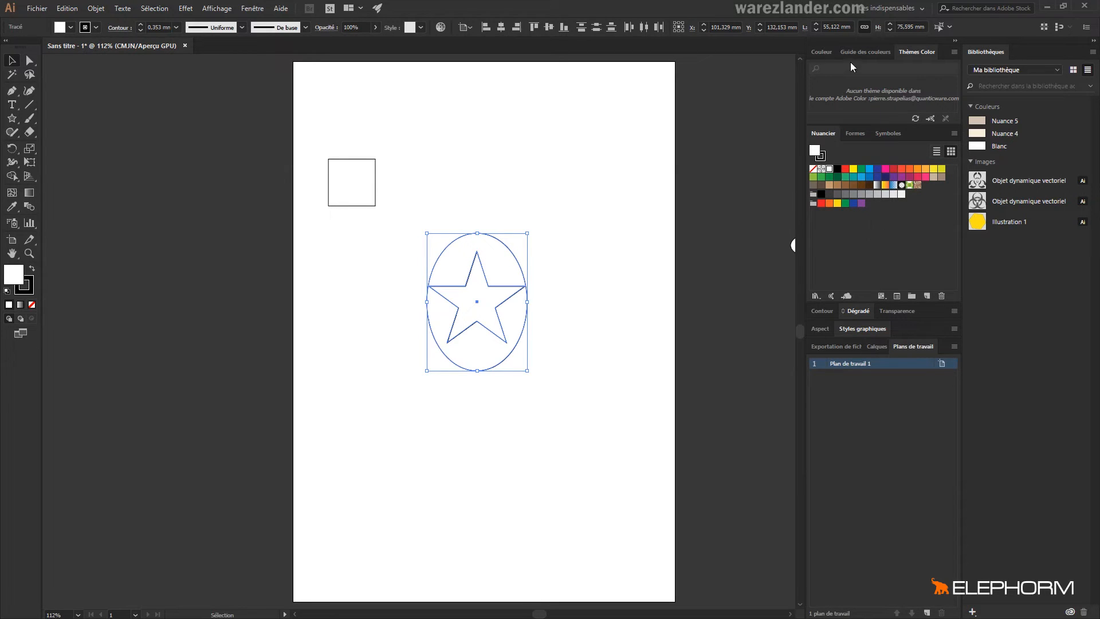
Step: Switch the workspace to Typographie and return to Les indispensables
left_click(887, 9)
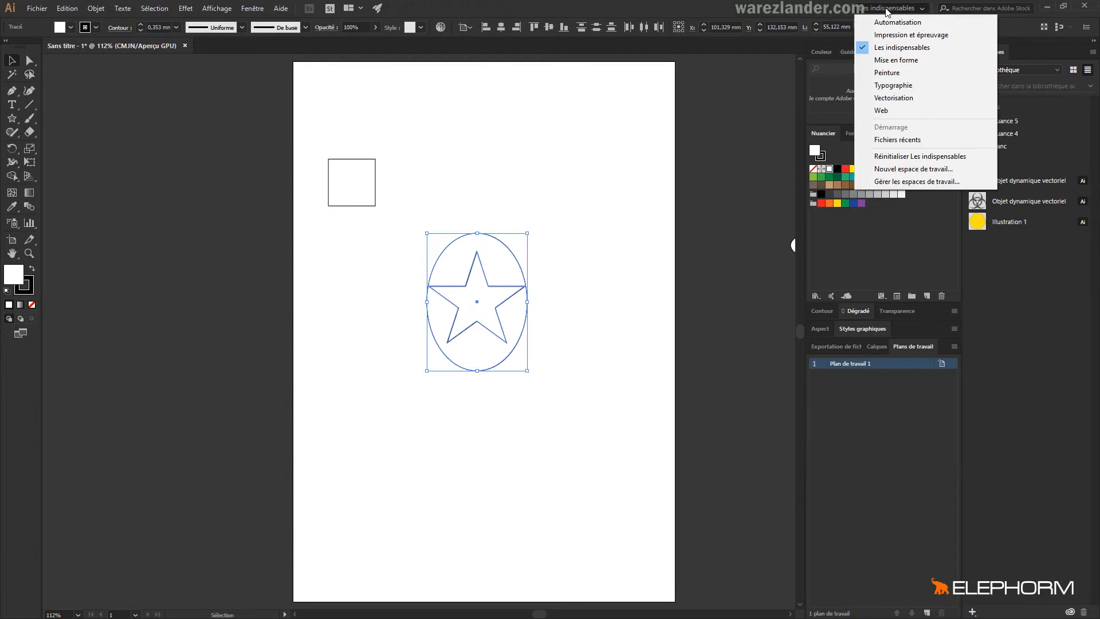
left_click(884, 87)
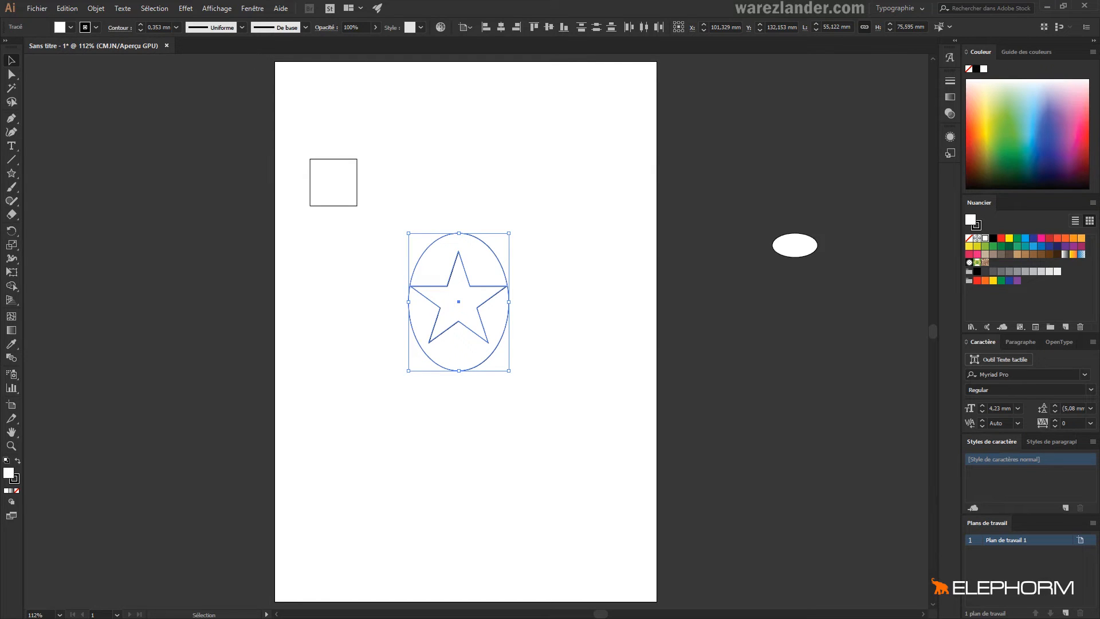
left_click(924, 10)
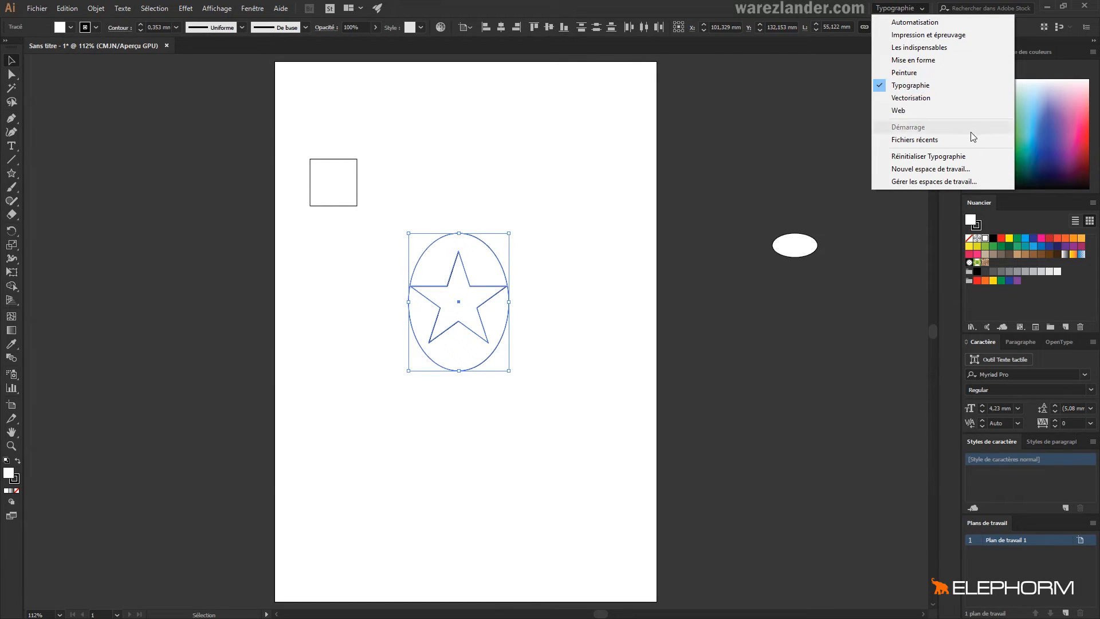
left_click(915, 51)
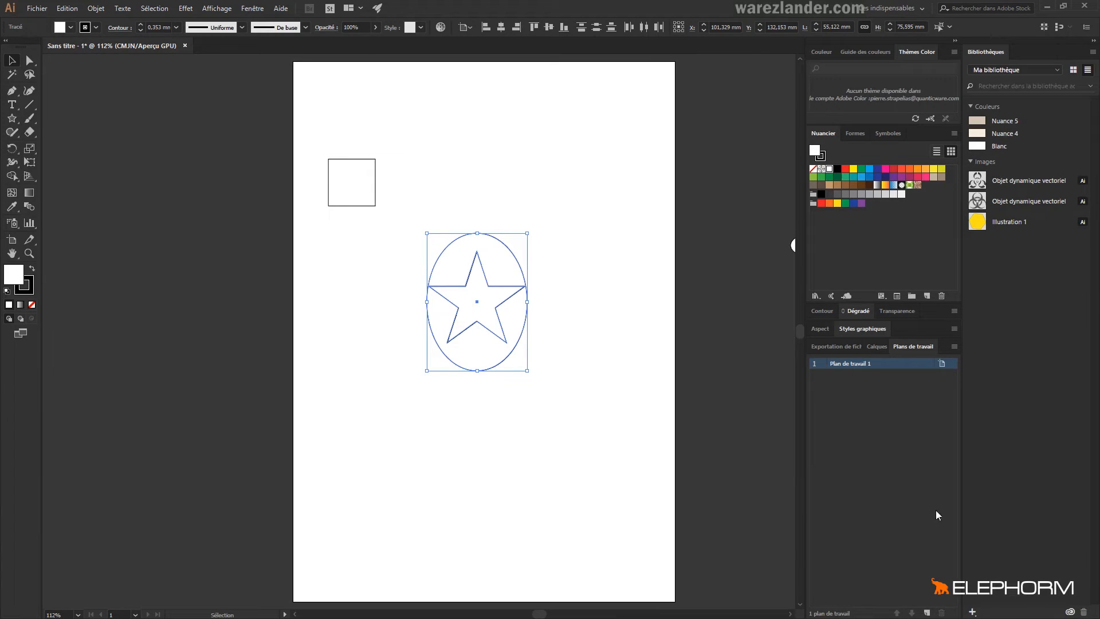
Step: Undock the Exportation de fichier panel as a floating panel over the artboard and close it
left_click_drag(844, 346, 594, 116)
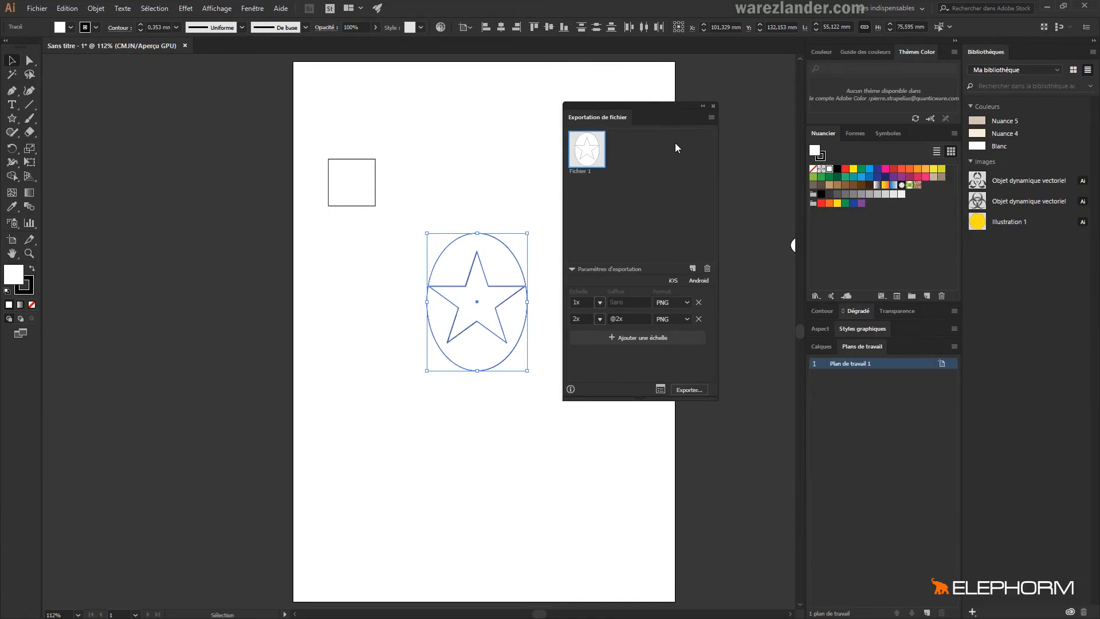
left_click(714, 106)
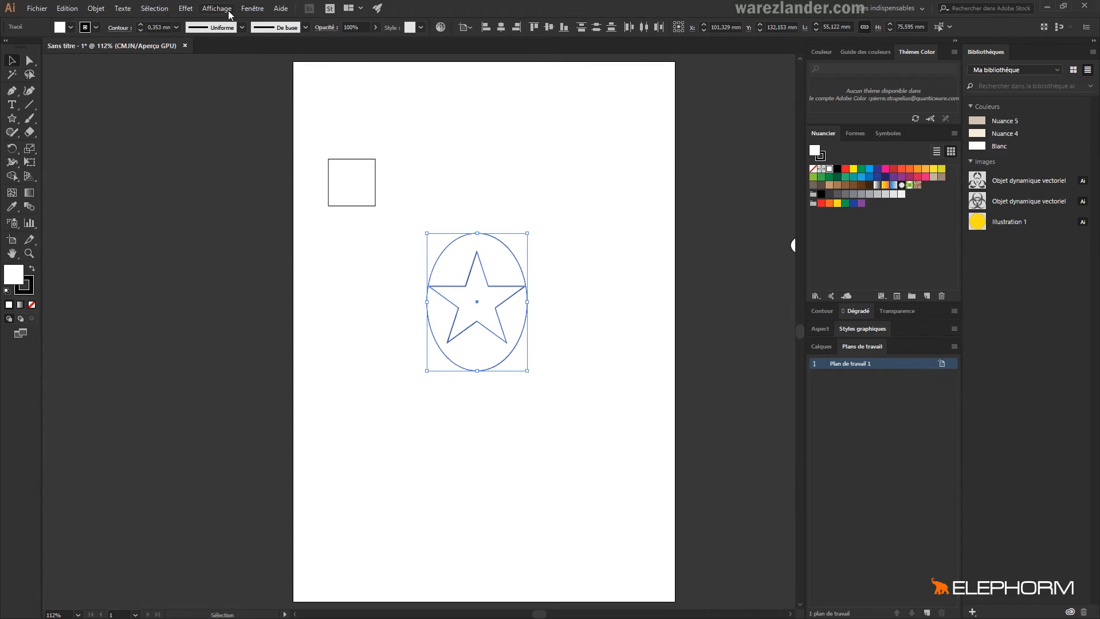
Step: Reopen the closed Exportation de fichier panel
left_click(252, 11)
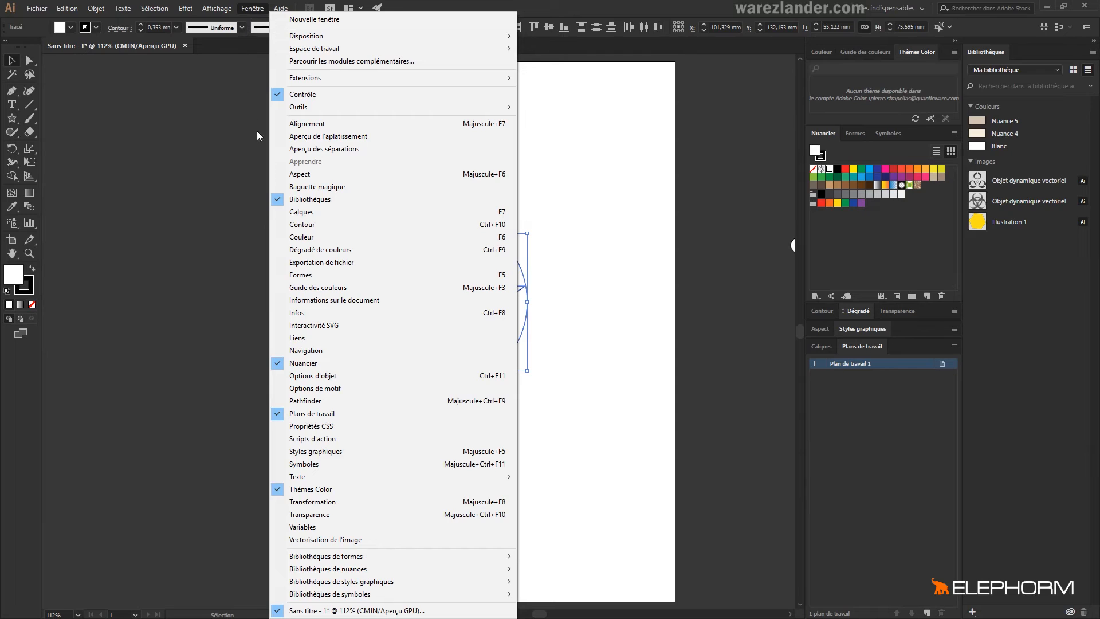
left_click(299, 265)
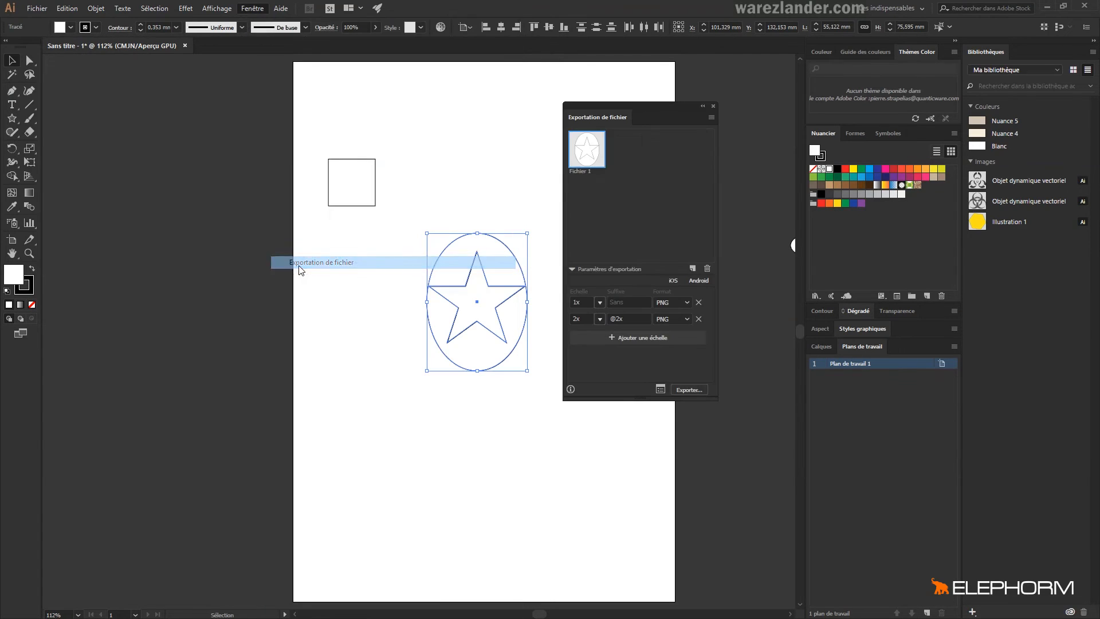
Step: Close the floating Exportation de fichier panel, and undock the Outils toolbar beside the artboard and close it too
left_click(714, 106)
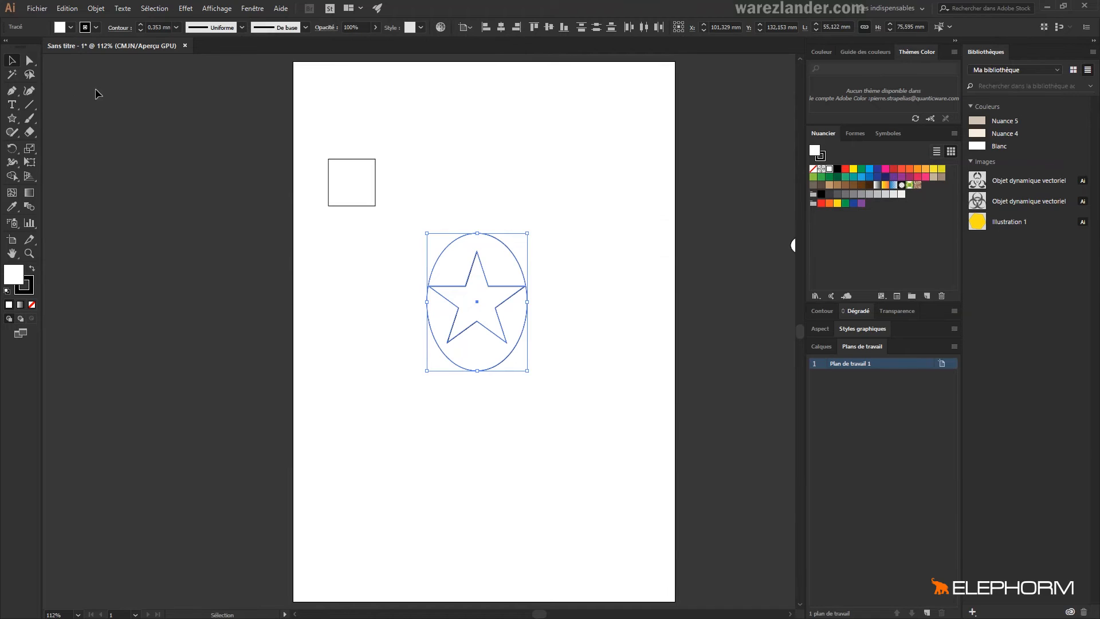
left_click_drag(21, 48, 129, 115)
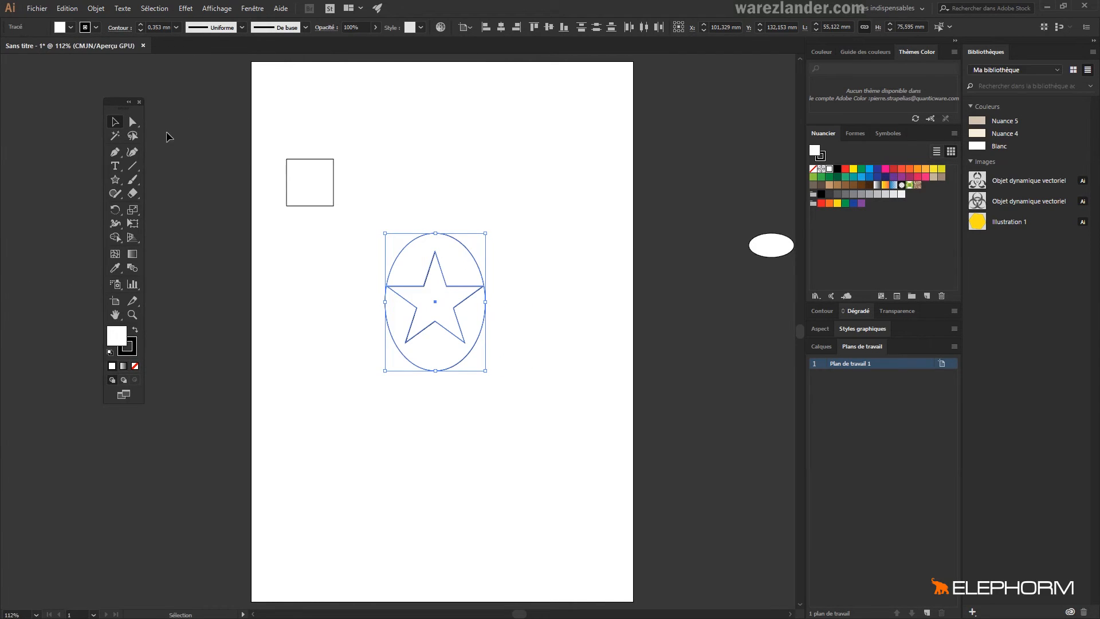
left_click(139, 102)
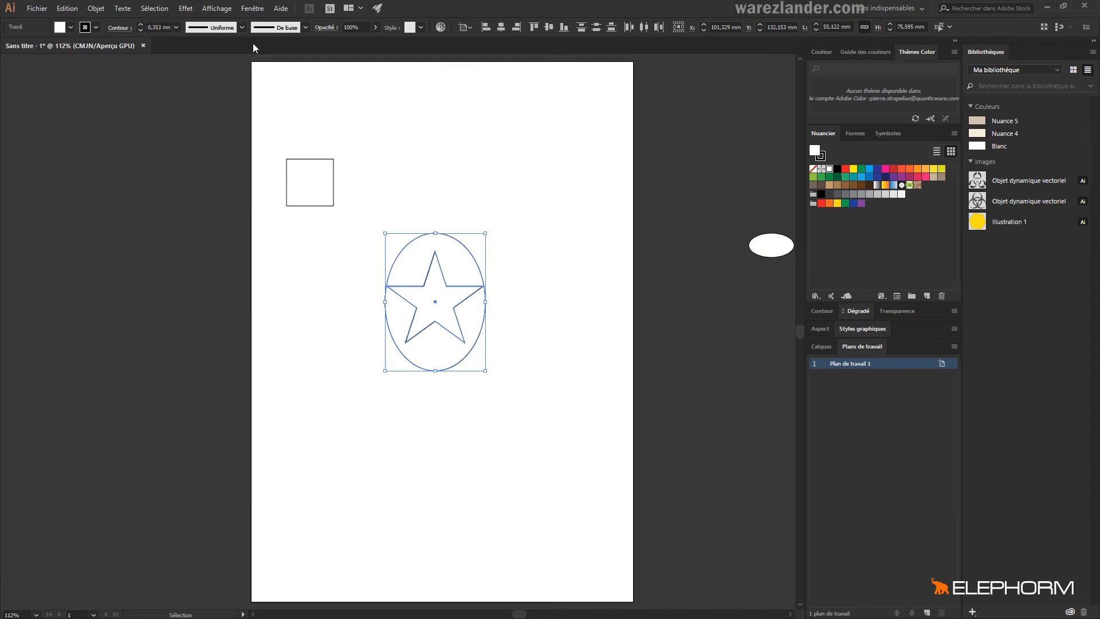
Step: Reopen the default (Par défaut) Outils toolbar
left_click(251, 8)
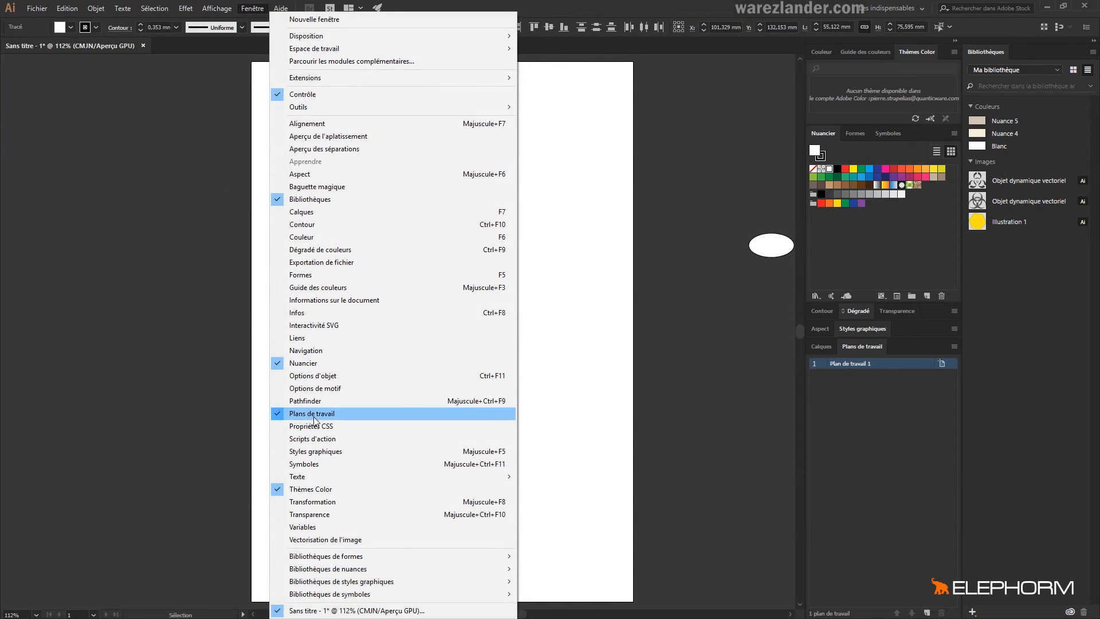
mouse_move(331, 479)
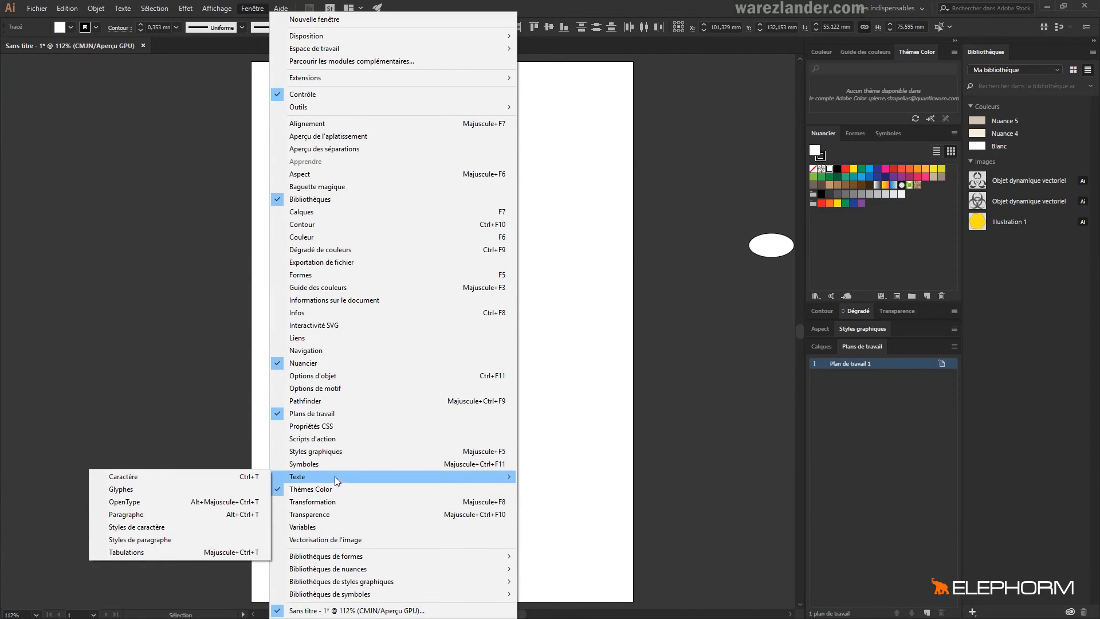
key("Escape")
left_click(215, 8)
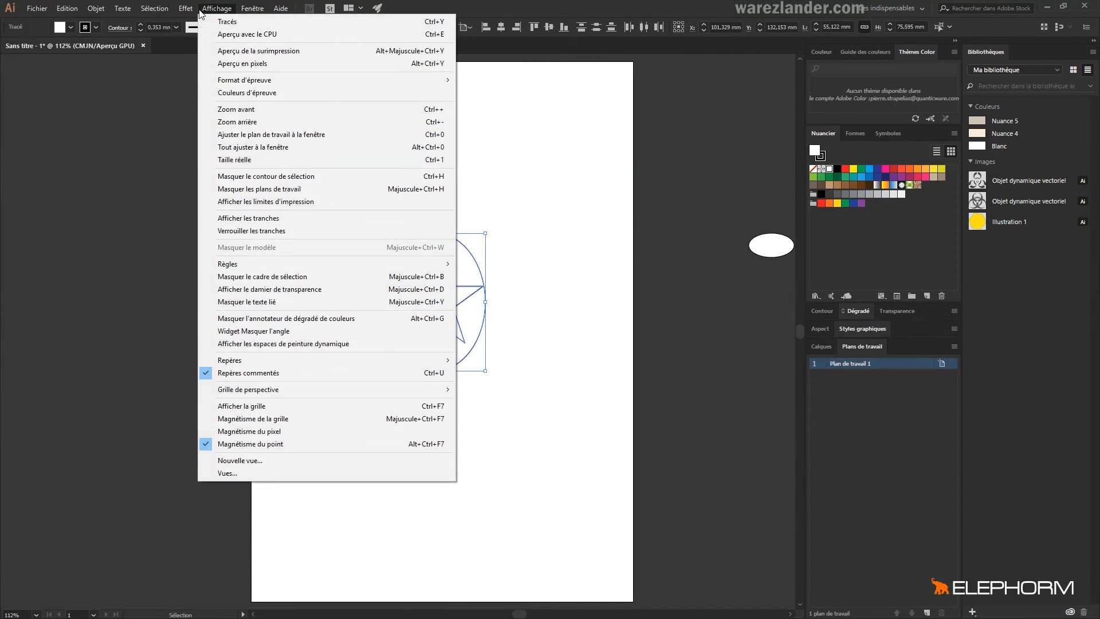
mouse_move(252, 9)
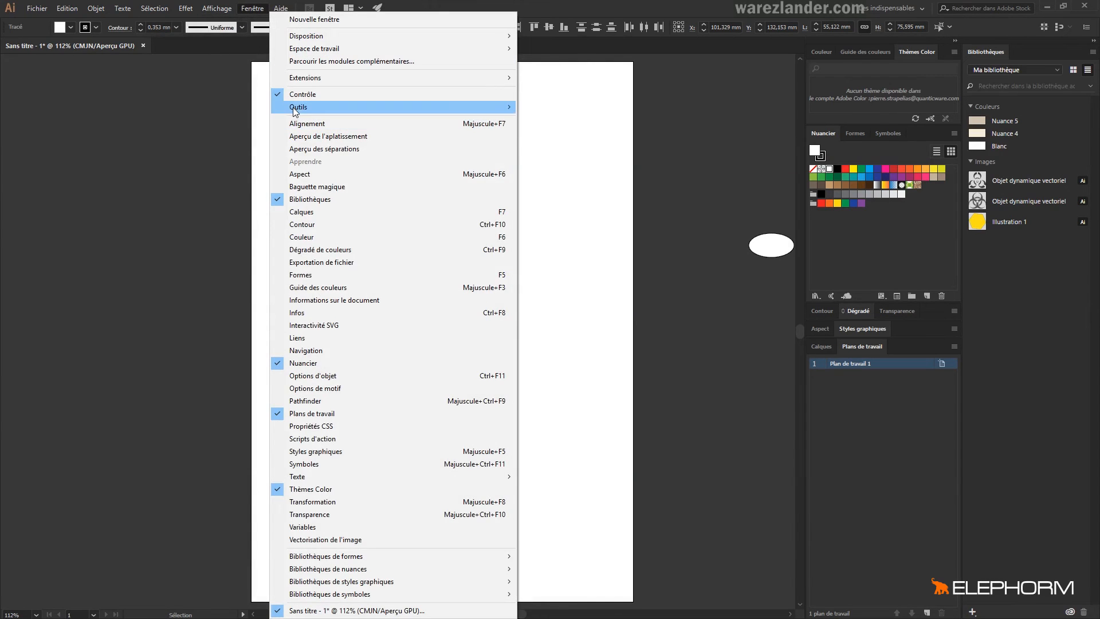
mouse_move(295, 109)
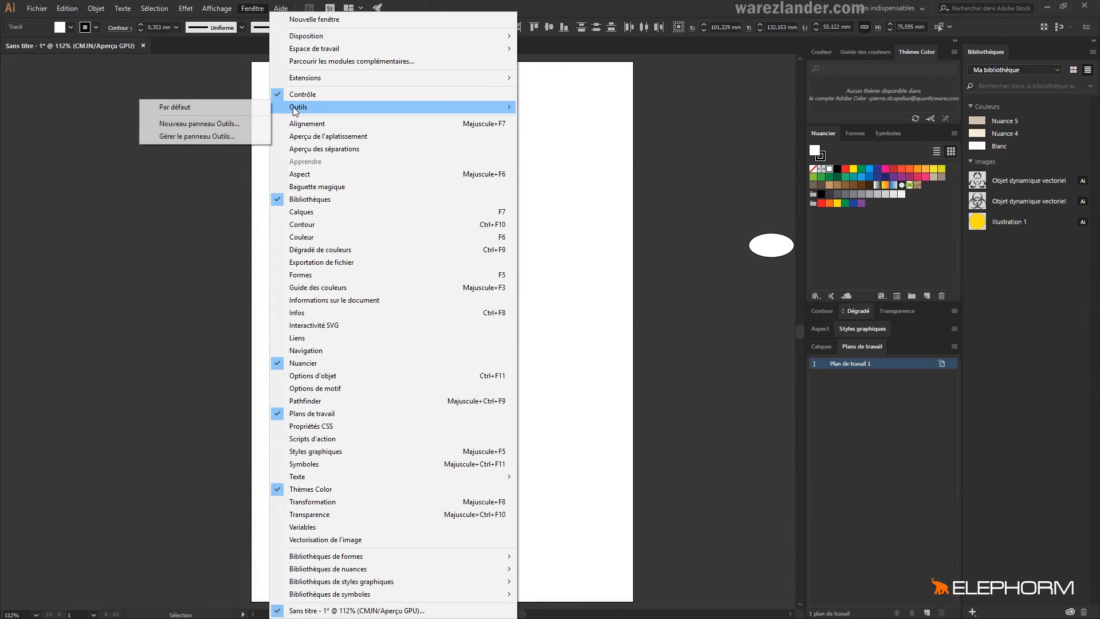
left_click(206, 108)
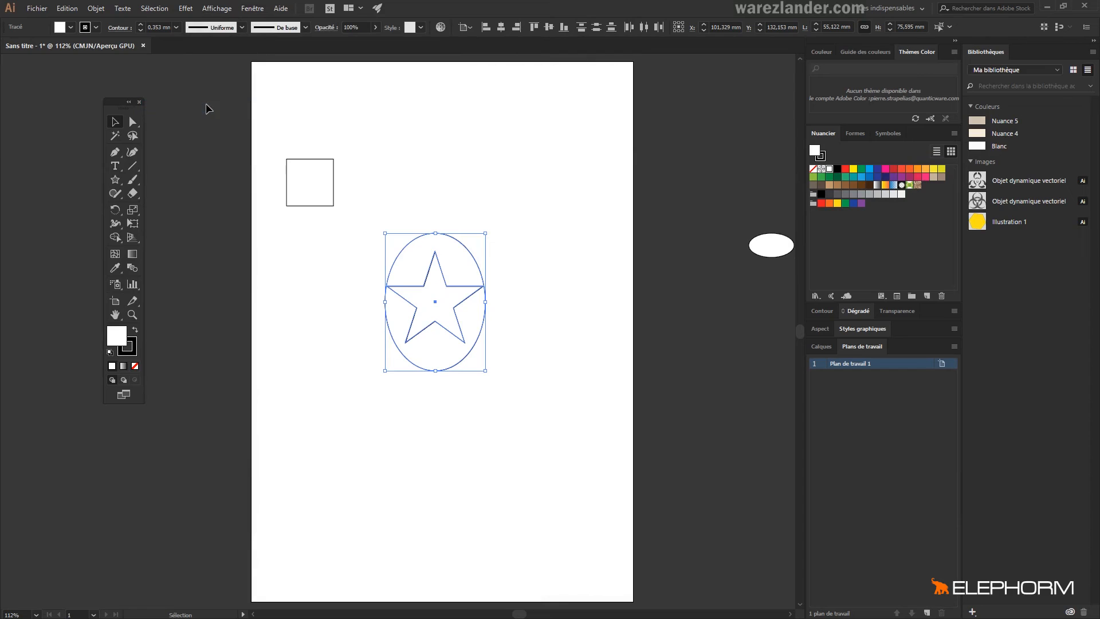
left_click(252, 9)
mouse_move(282, 108)
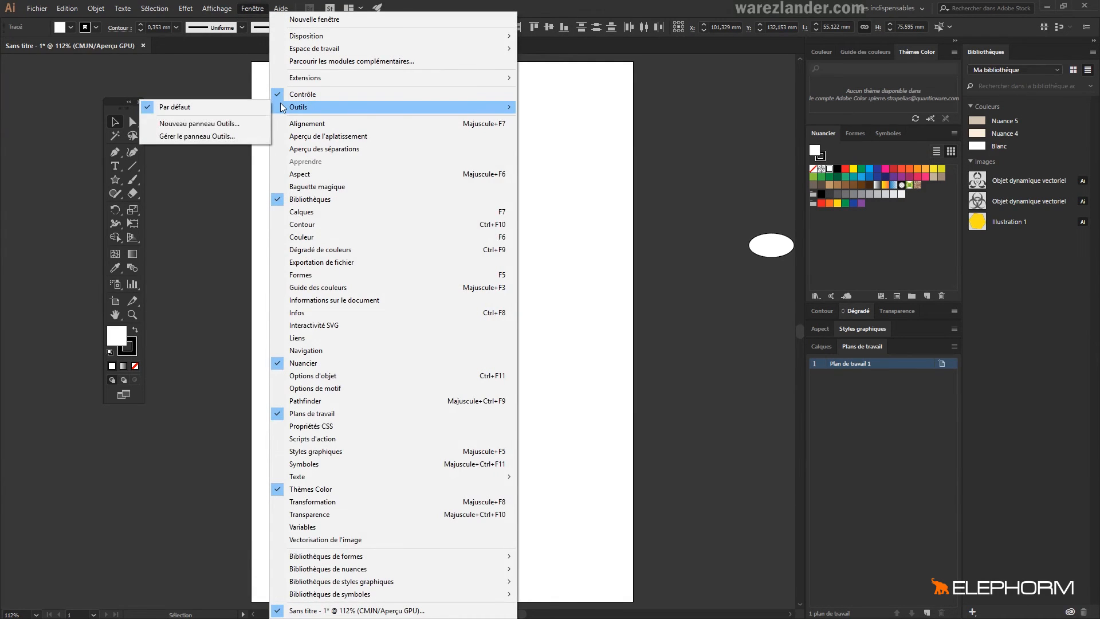
left_click(233, 125)
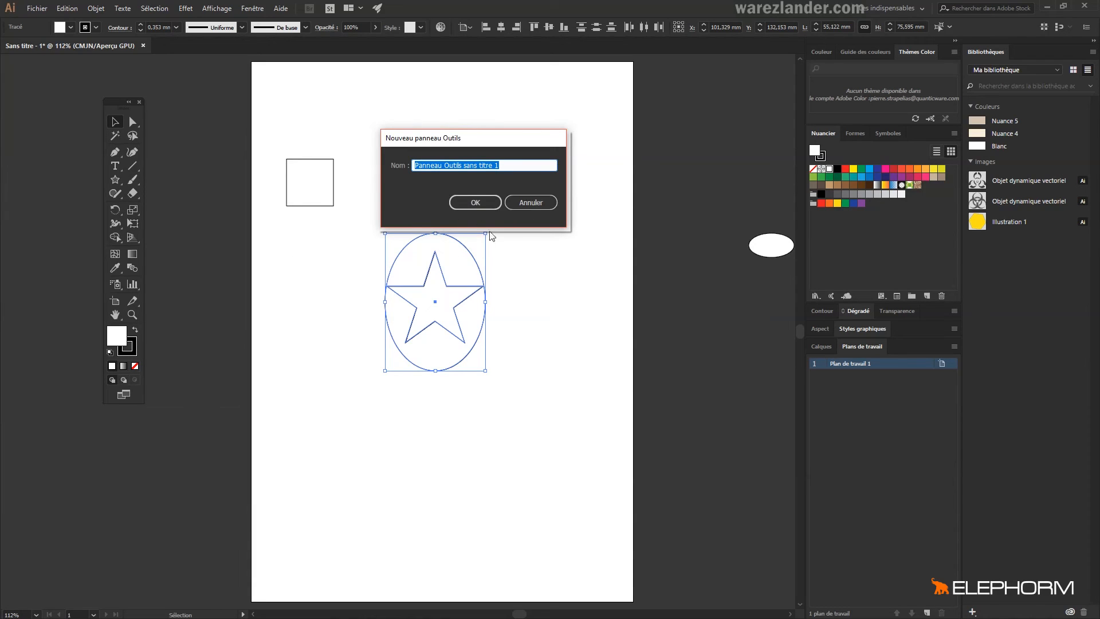
left_click(519, 205)
left_click(252, 8)
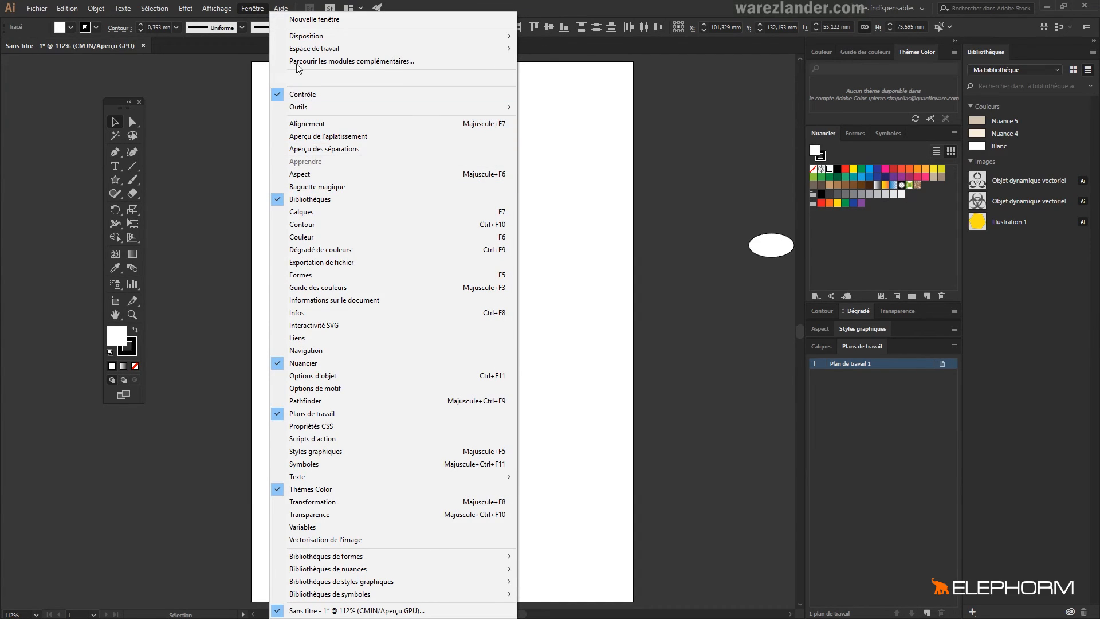
mouse_move(279, 10)
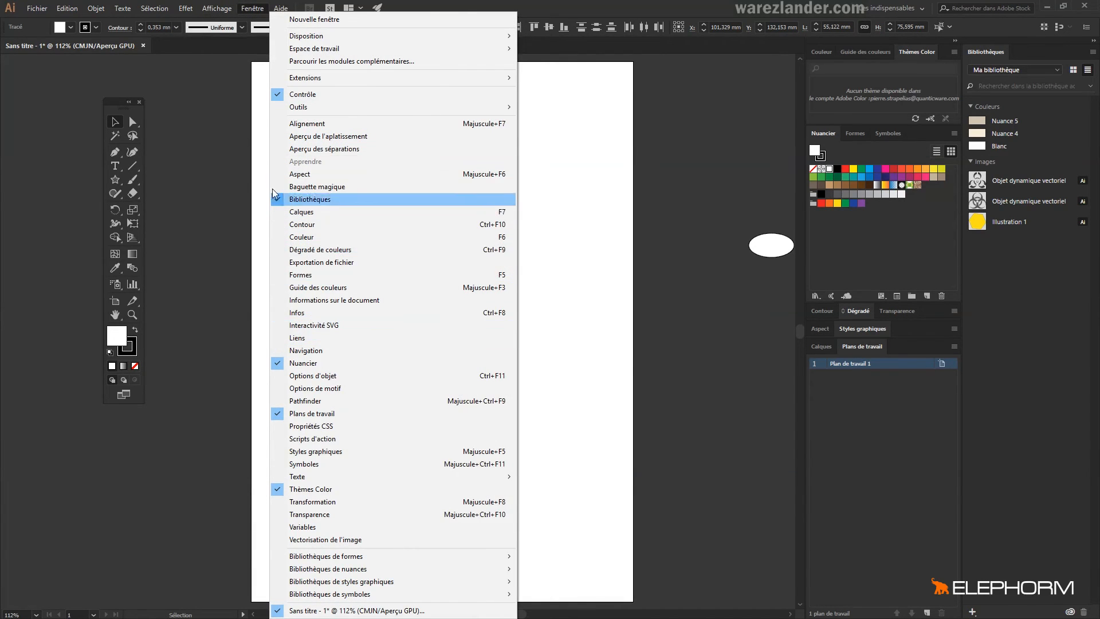
mouse_move(277, 115)
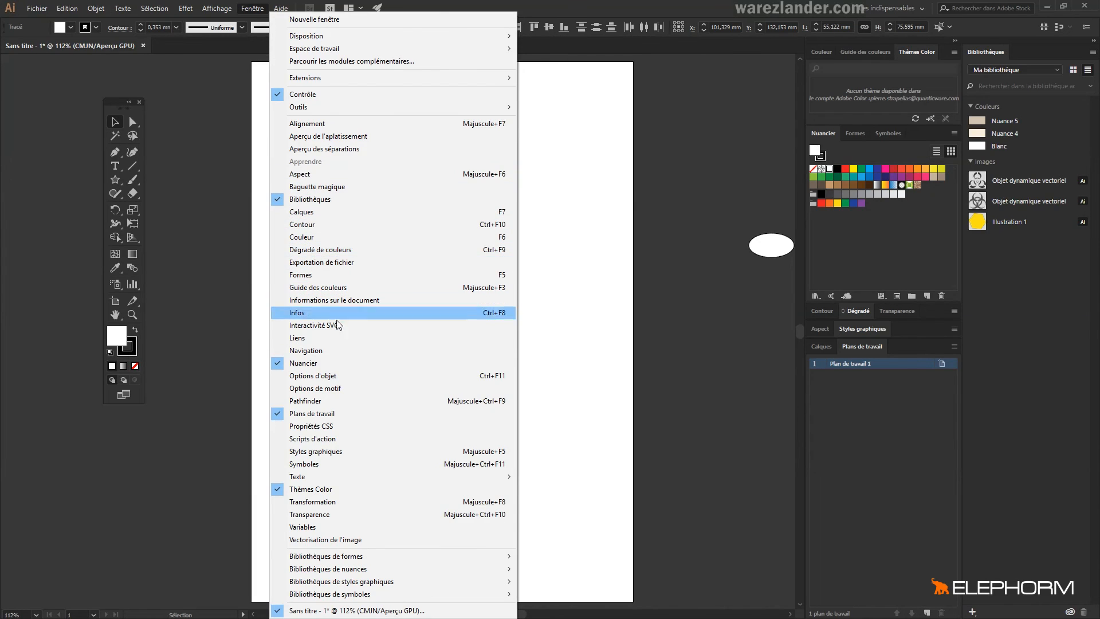
Step: Deselect the artwork and remove the docked Bibliothèques panel from the layout by floating it over the artboard and closing it
left_click(719, 288)
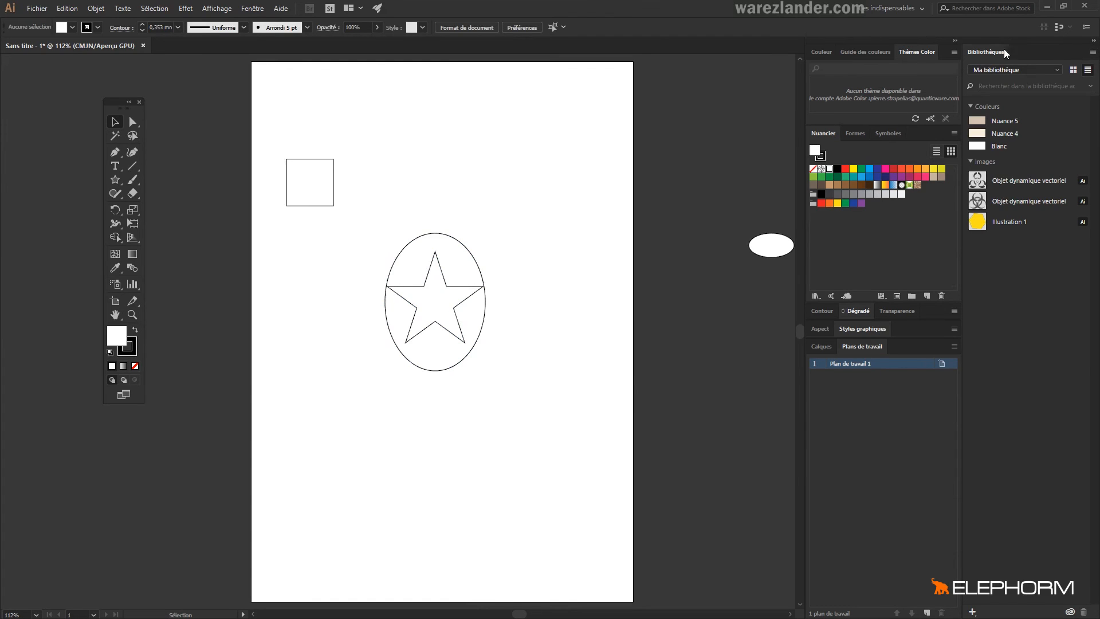
left_click_drag(987, 52, 555, 84)
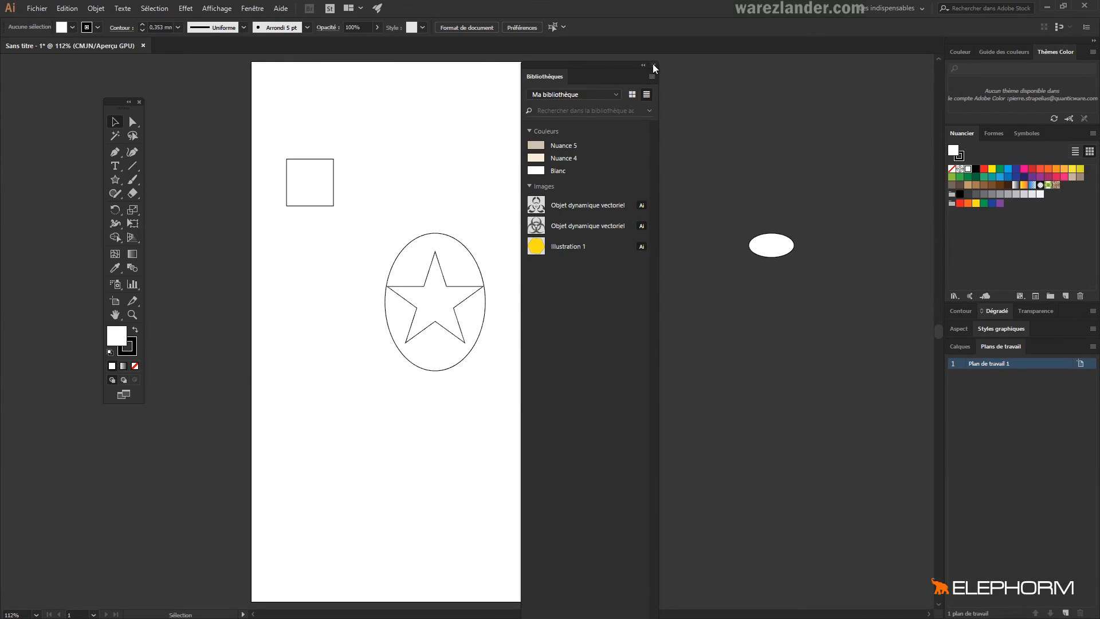
left_click(654, 65)
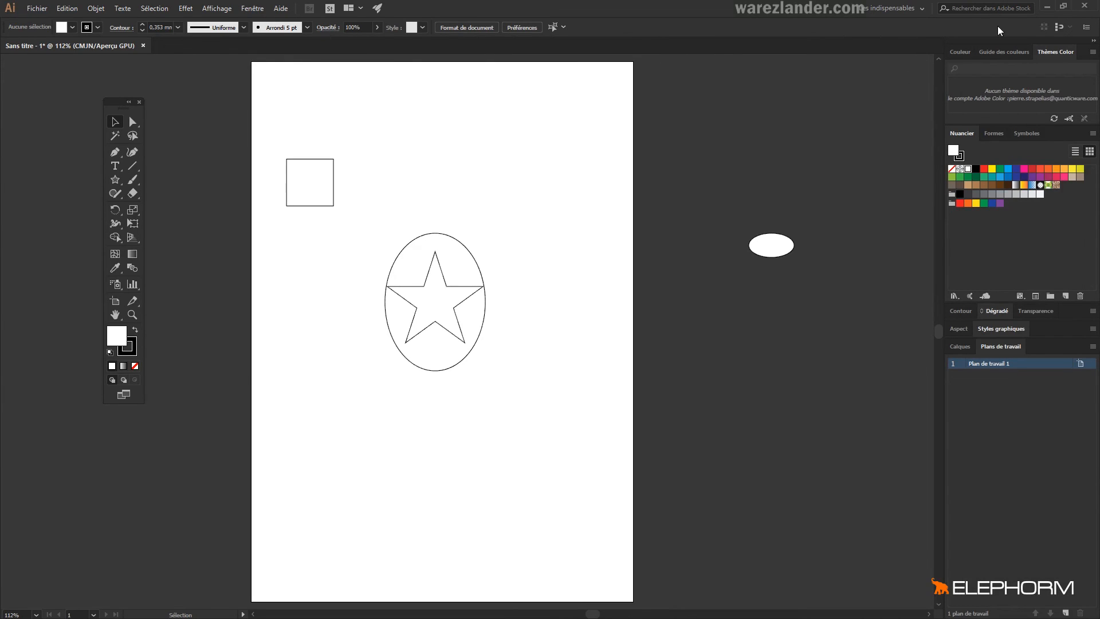
Step: Save the current panel layout as a new workspace named "mon espace" and check it in the list of workspaces
left_click(915, 9)
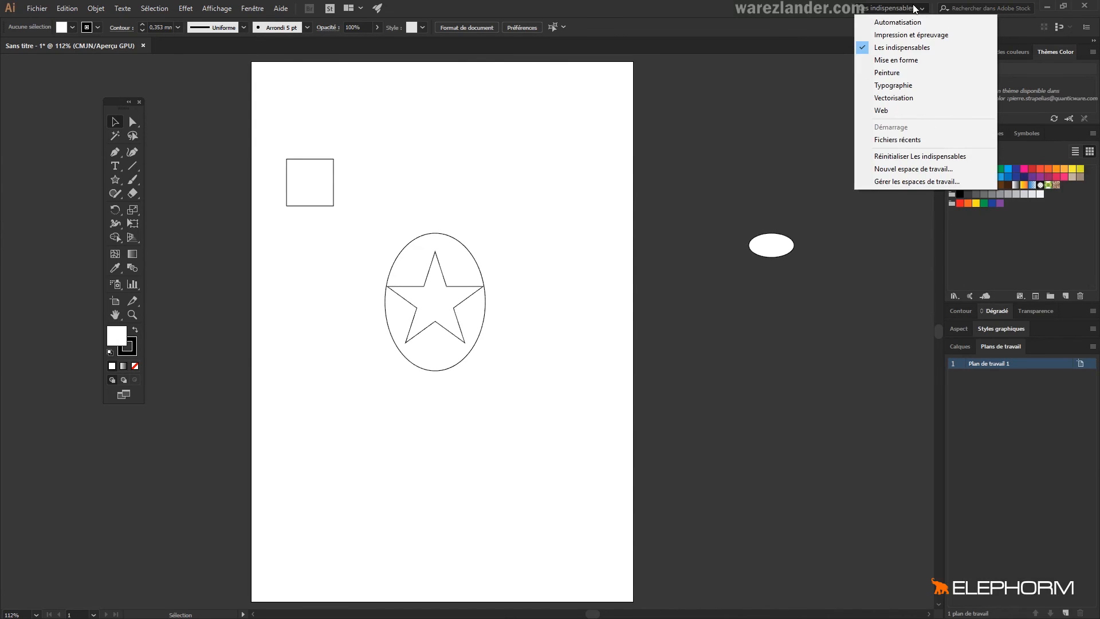
left_click(911, 175)
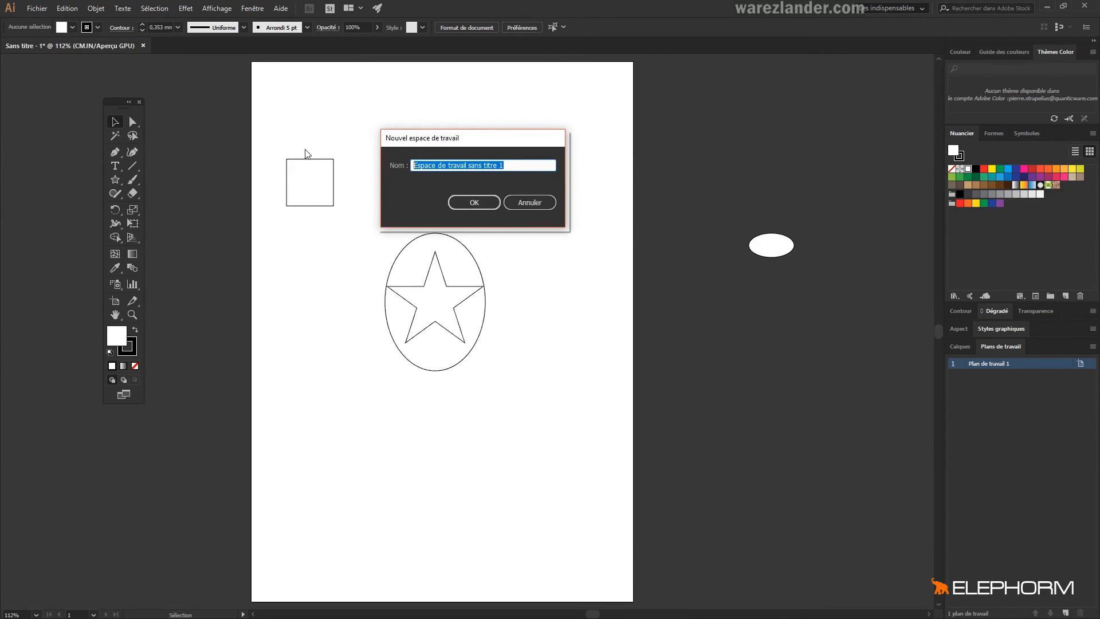
type("mon")
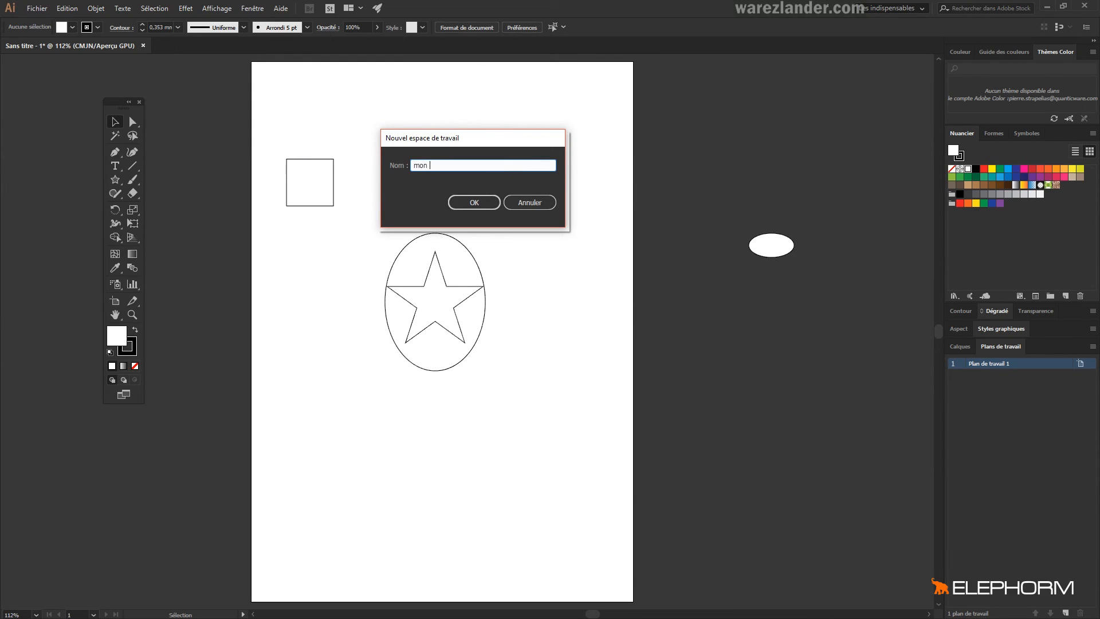
type(" espace")
left_click(473, 202)
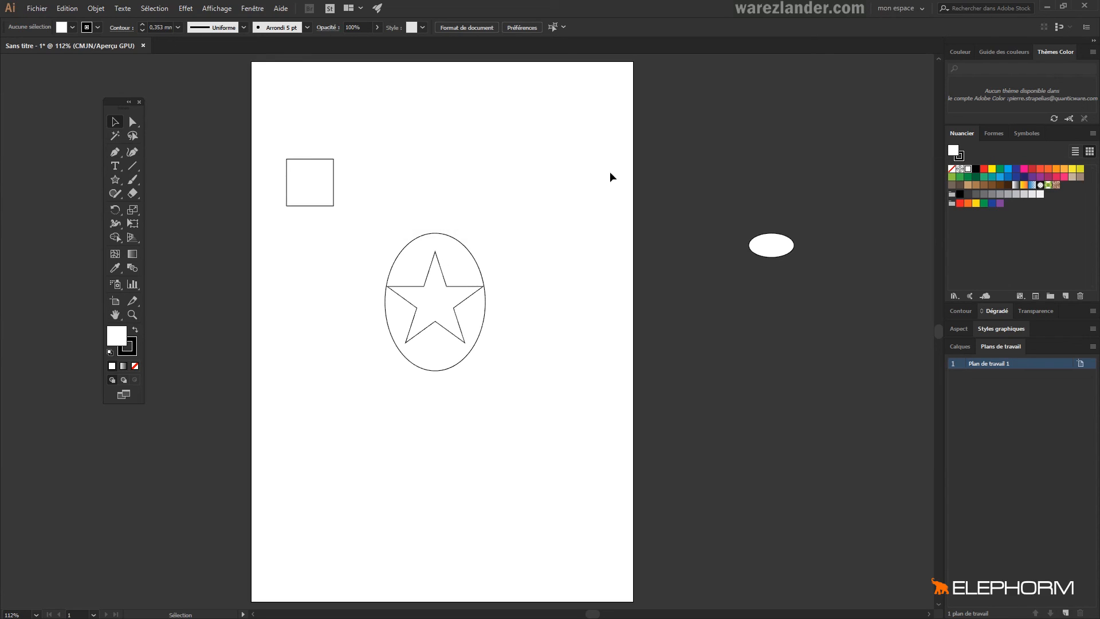
left_click(922, 10)
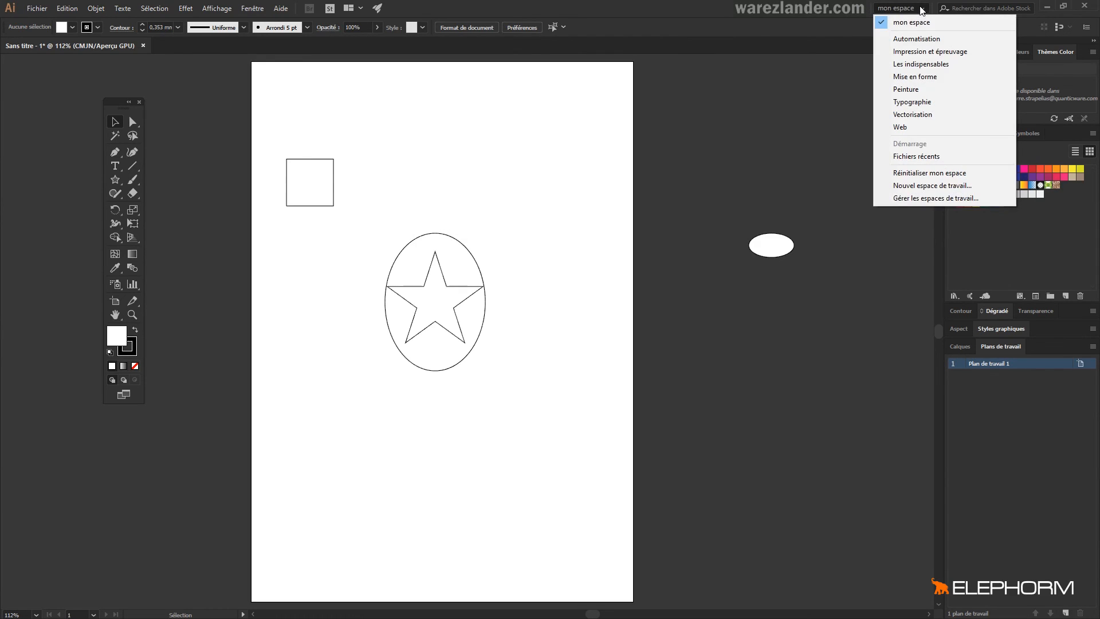